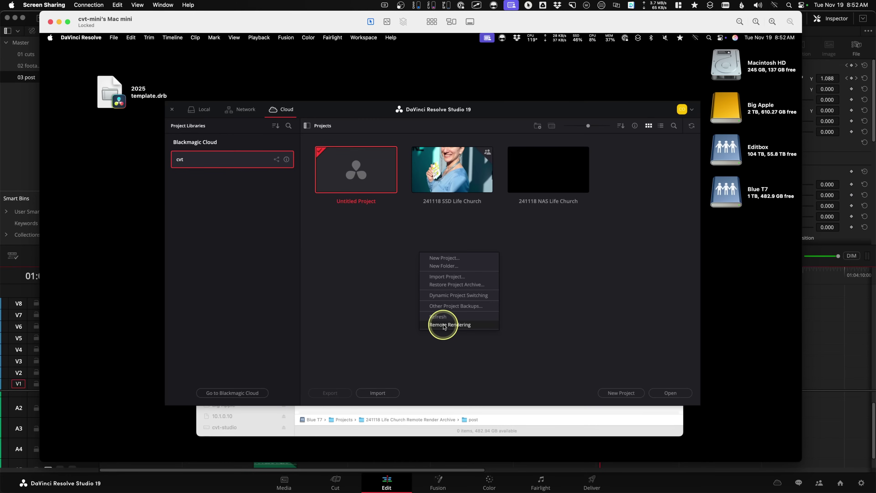
click(444, 325)
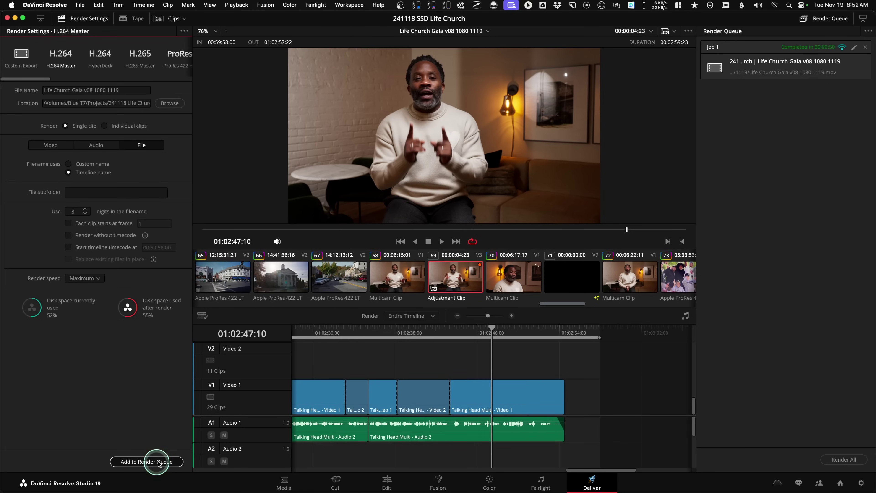
click(158, 462)
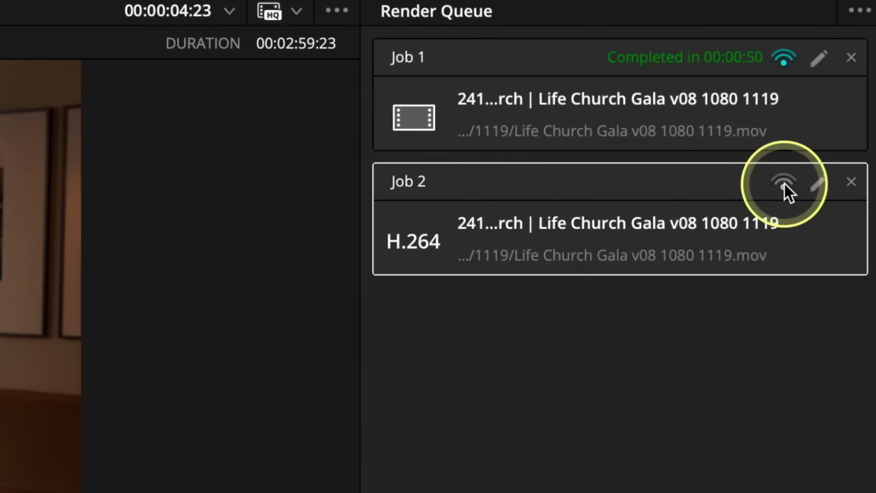
click(784, 185)
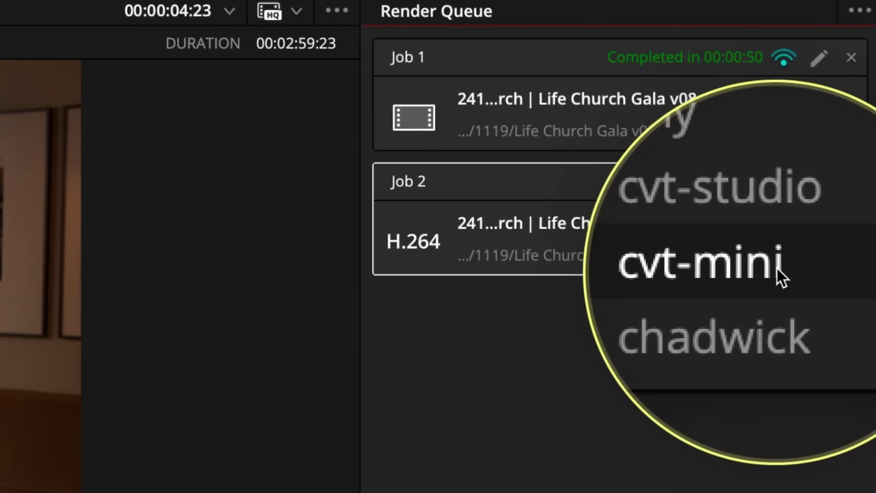
click(760, 276)
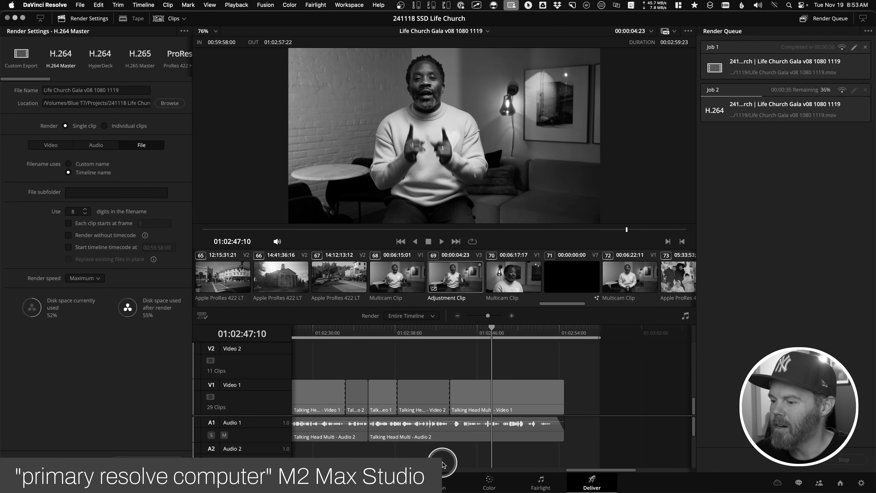
- Return to the Edit page, move the playhead through the last part of the timeline, and switch to the Color page
key(shift+4)
click(414, 277)
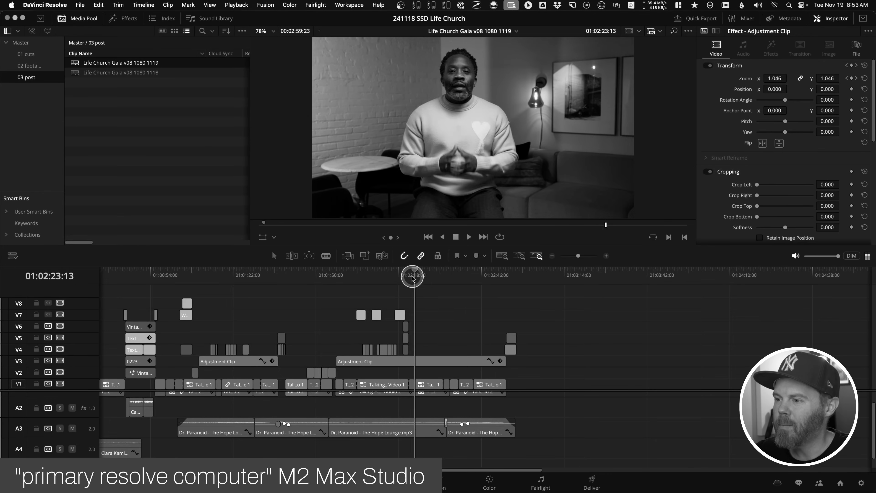
click(446, 275)
click(160, 133)
click(490, 480)
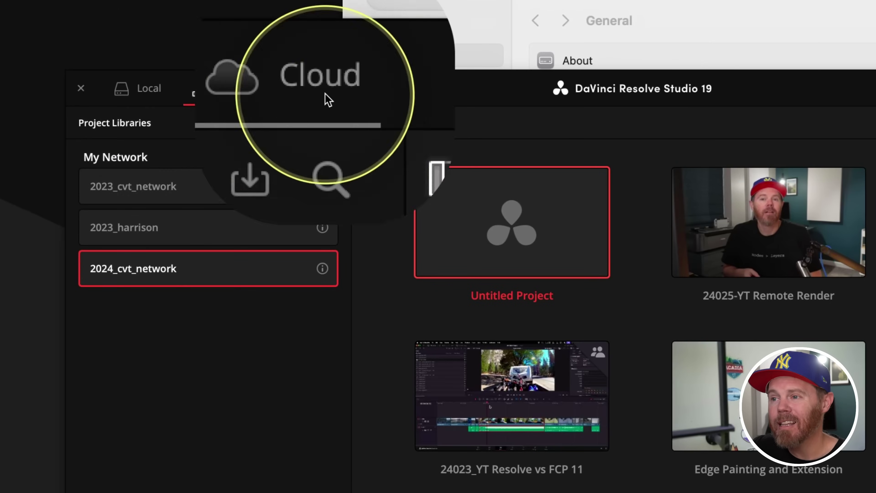
- View the Blackmagic Cloud and network project libraries in the Project Manager
click(325, 93)
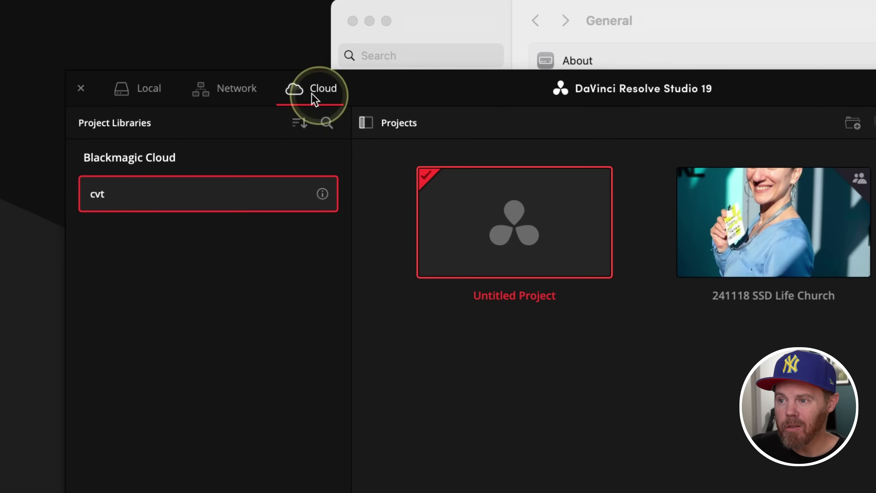
click(237, 90)
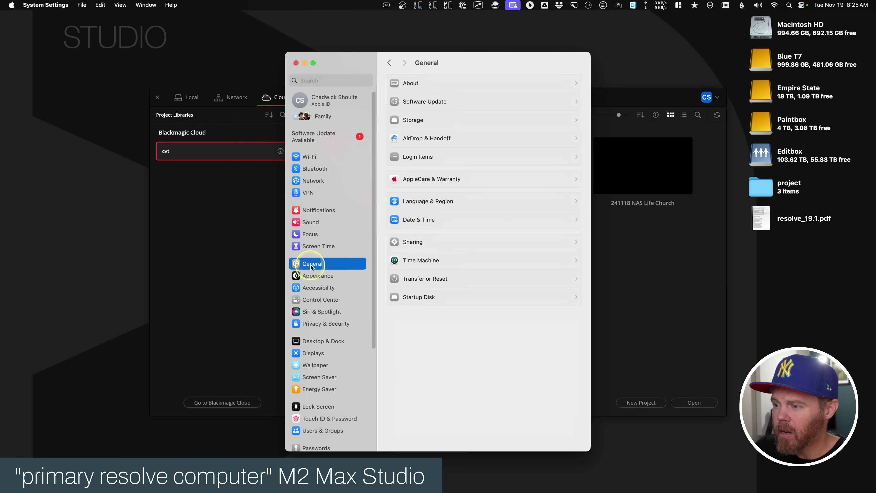
- Turn on File Sharing in the primary Mac's Sharing settings and open its detailed options
click(430, 244)
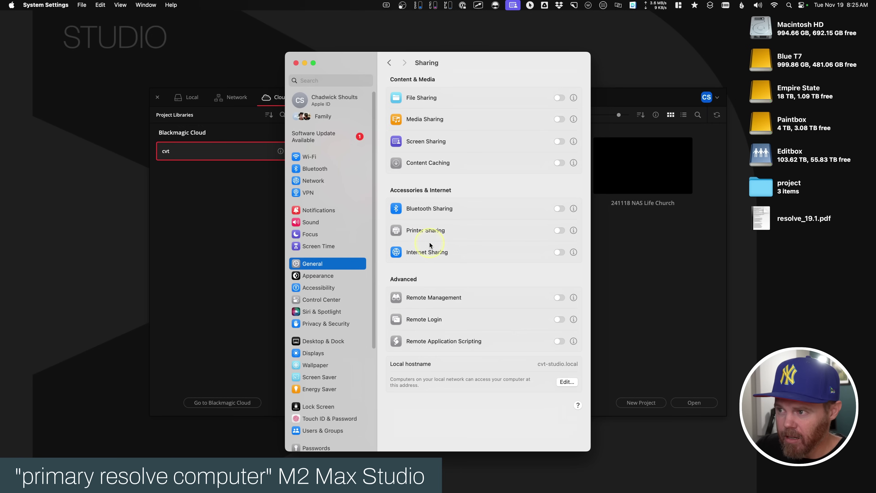
click(559, 97)
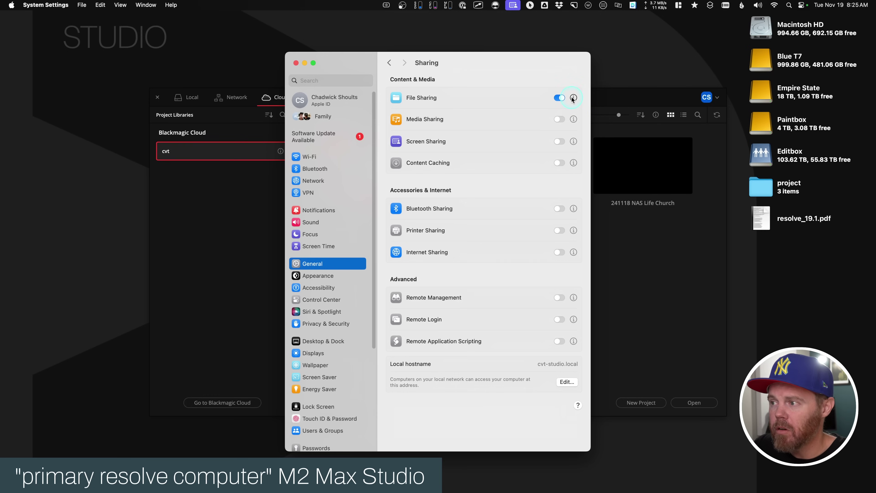
click(573, 98)
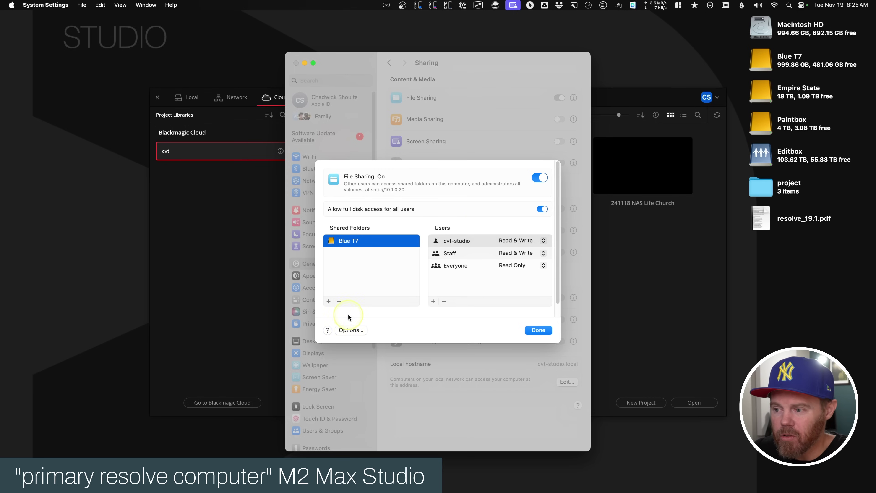
- Add the Paintbox drive to the folders shared through File Sharing
click(329, 301)
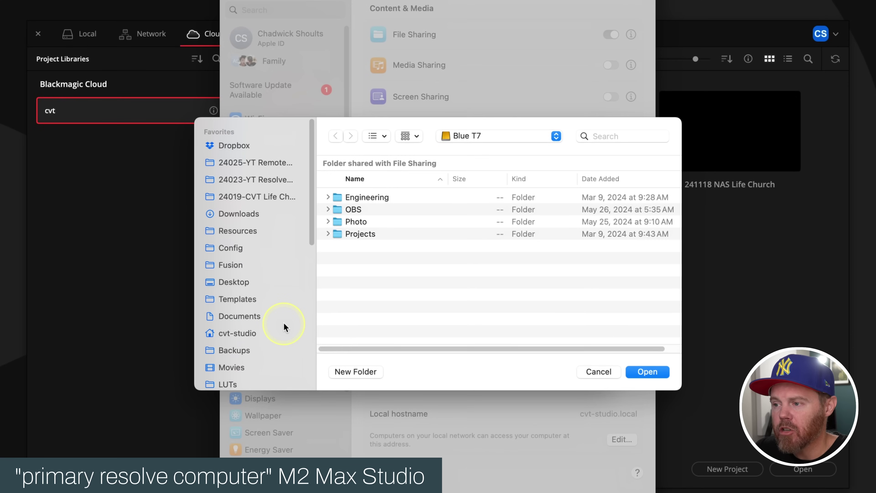
scroll(297, 279, down, 6)
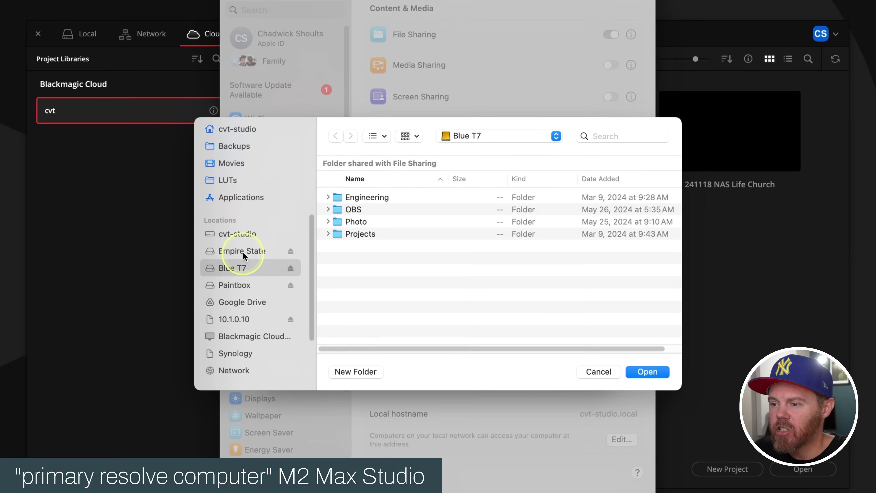
click(238, 286)
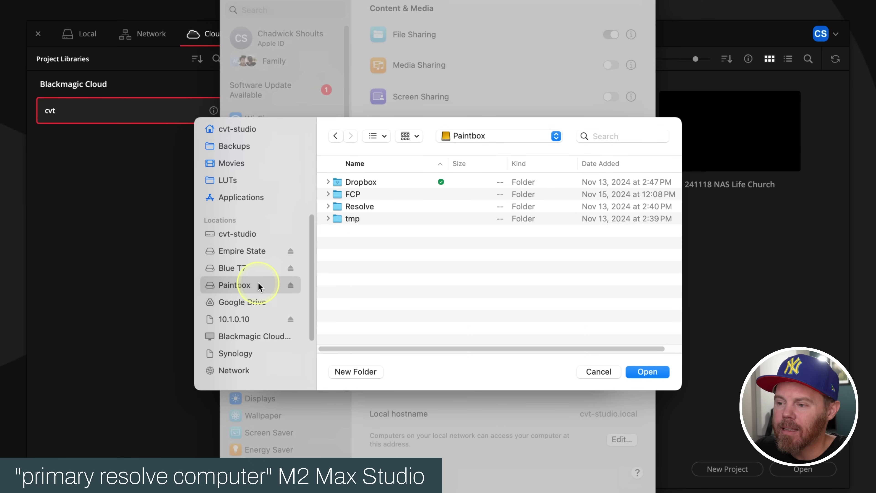
click(648, 372)
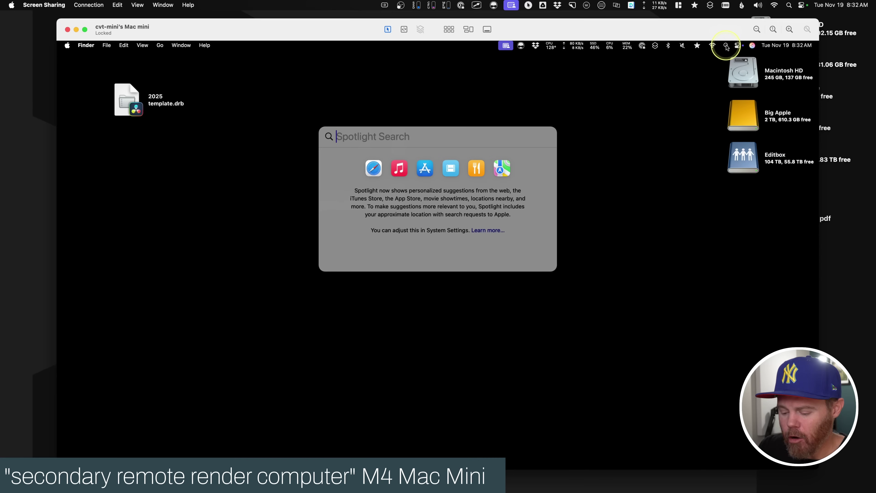
- Open System Settings on the Mac mini and review the Screen Sharing details in its Sharing settings
text(sys)
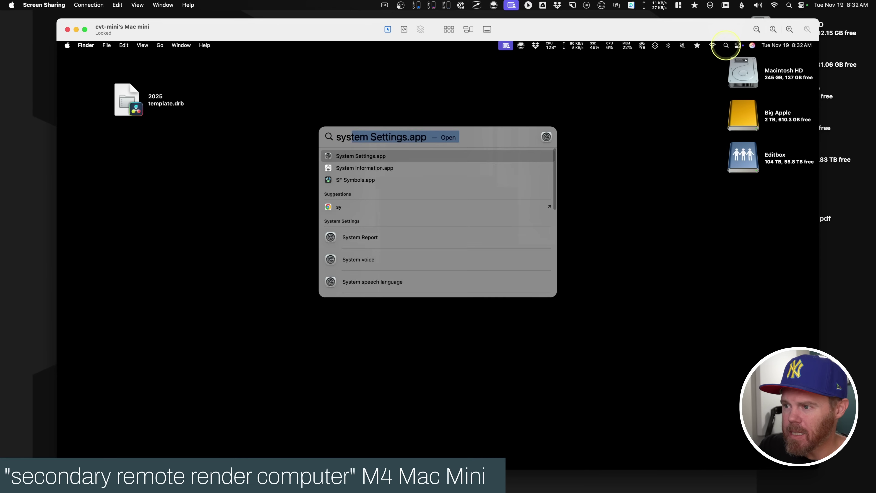
key(Return)
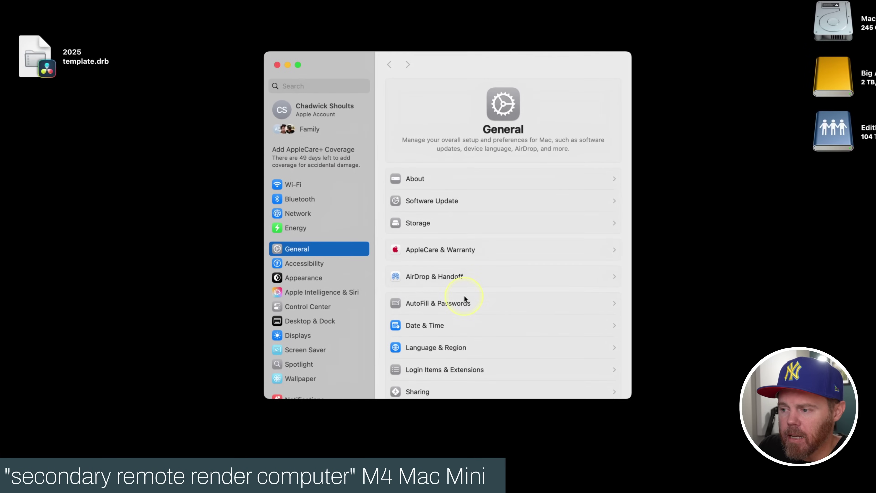
scroll(464, 295, down, 5)
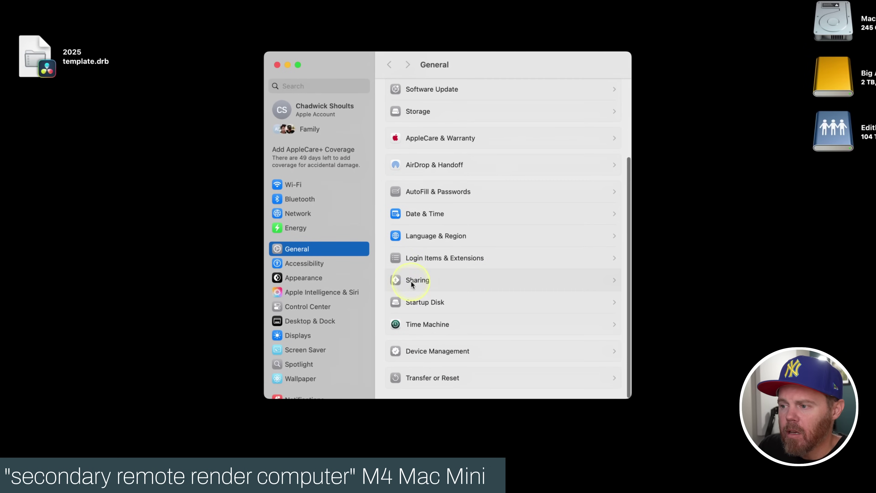
click(411, 281)
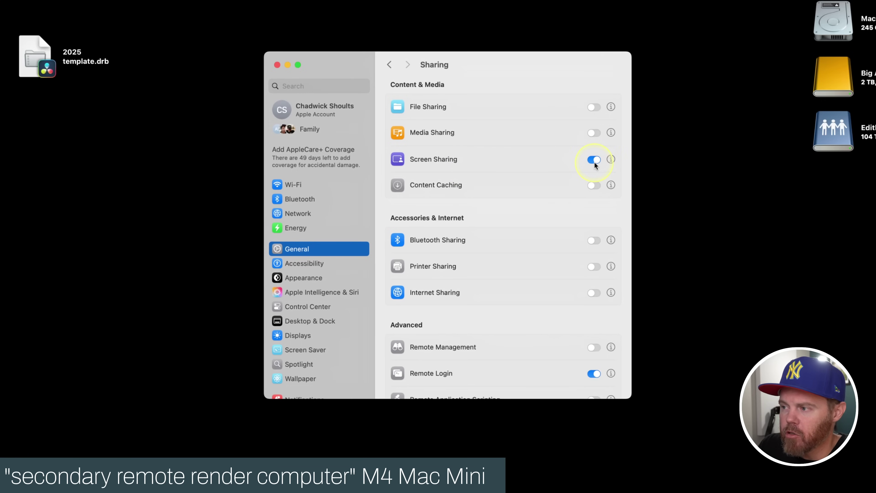
click(611, 160)
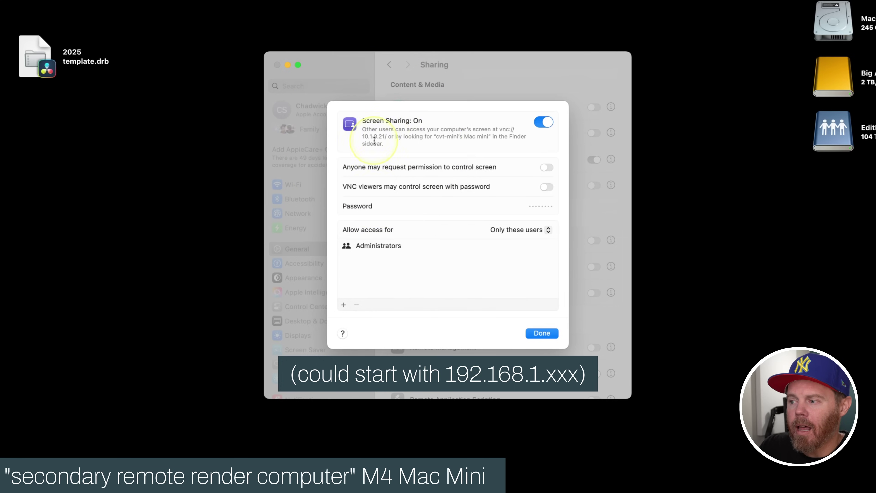
click(547, 333)
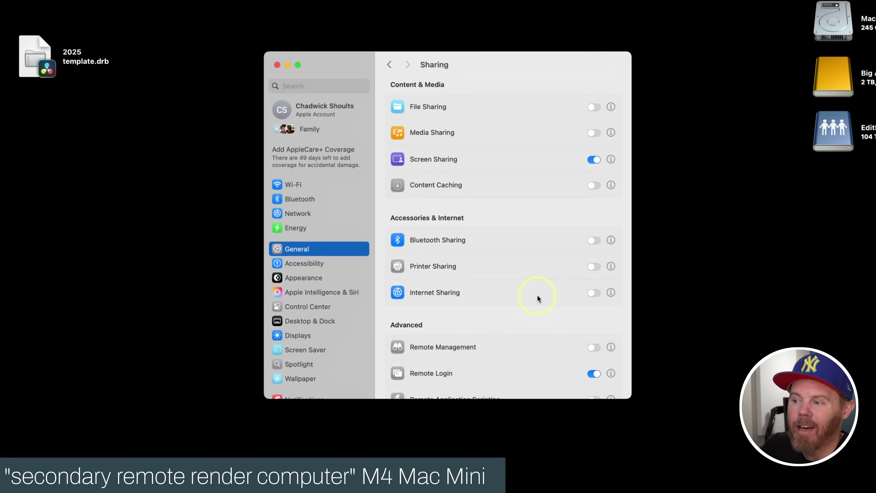
- Review the Mac mini's Remote Login settings, including full disk access and the allowed users
scroll(537, 294, down, 5)
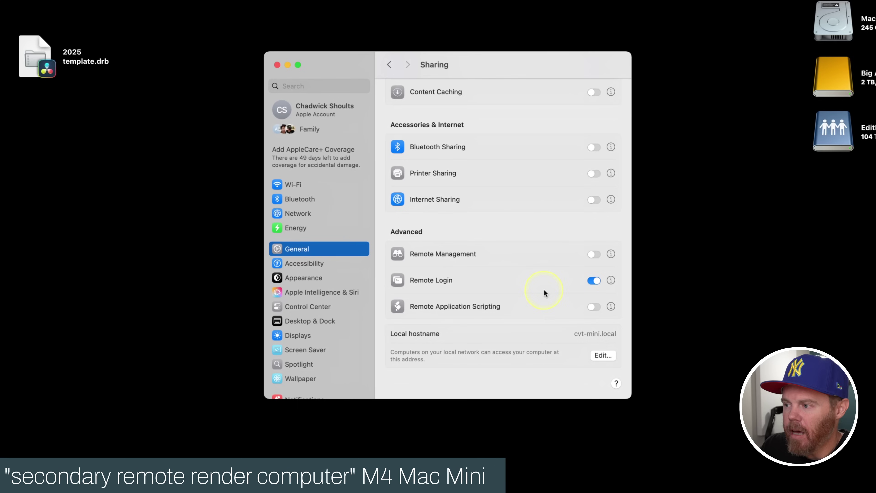
click(611, 280)
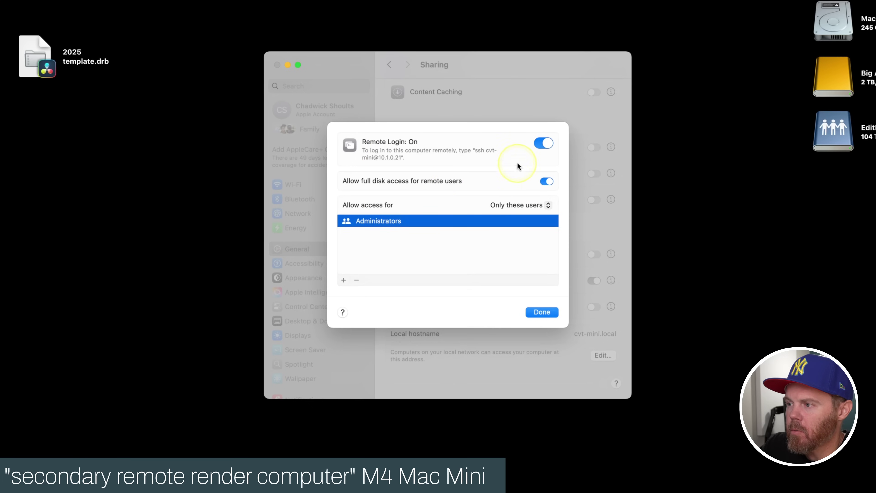
click(542, 312)
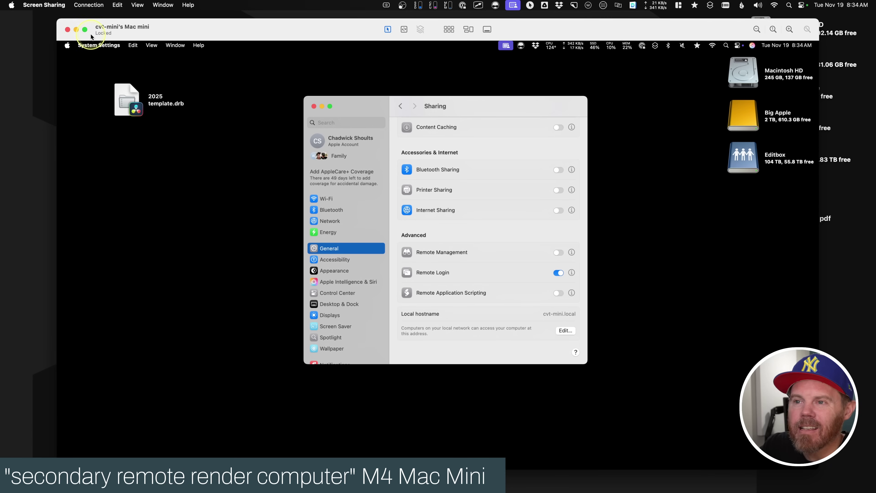
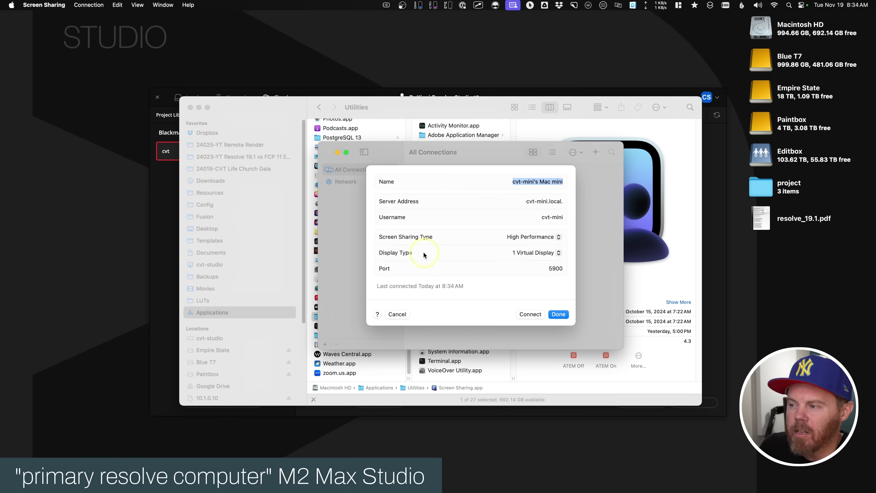
- Set the Mac mini's screen sharing connection to use 1 Virtual Display and save the connection settings
click(537, 253)
click(482, 249)
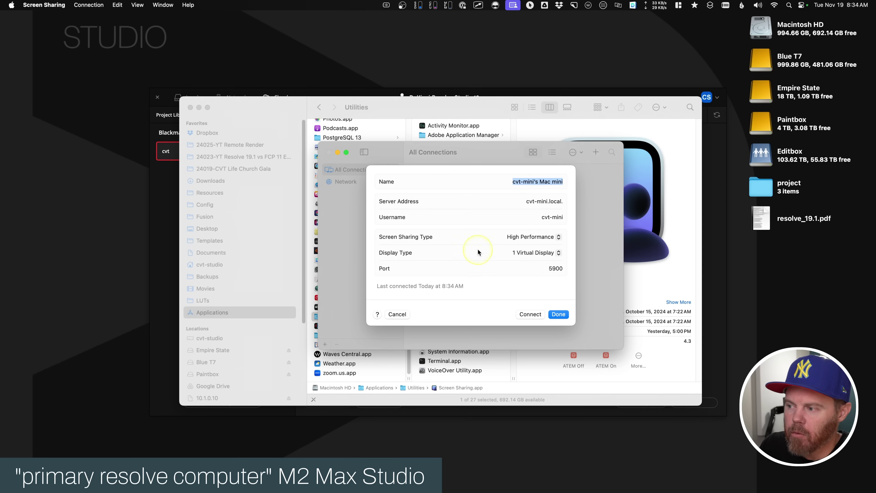
click(559, 314)
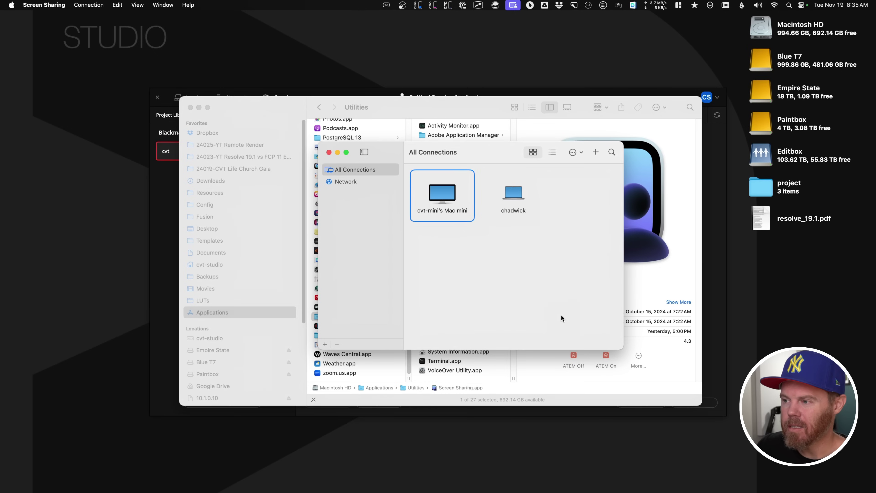
- Connect to cvt-mini's Mac mini through Screen Sharing and unlock it with the account password
click(457, 216)
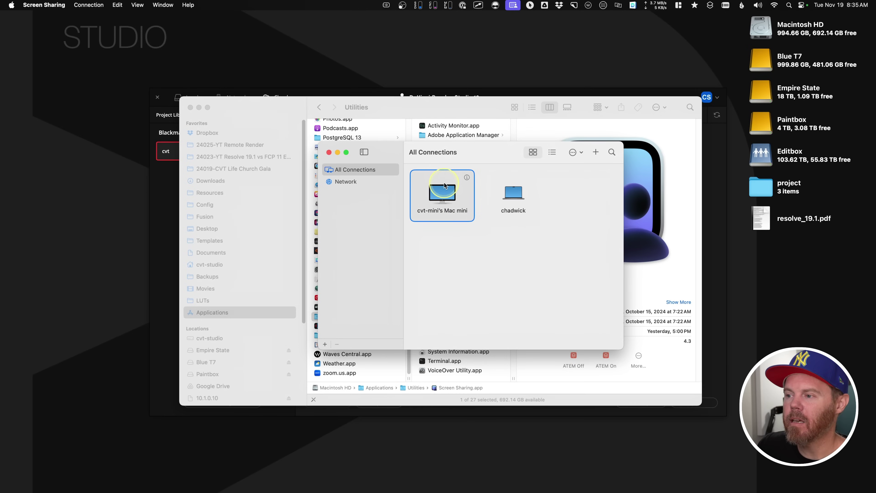
click(444, 194)
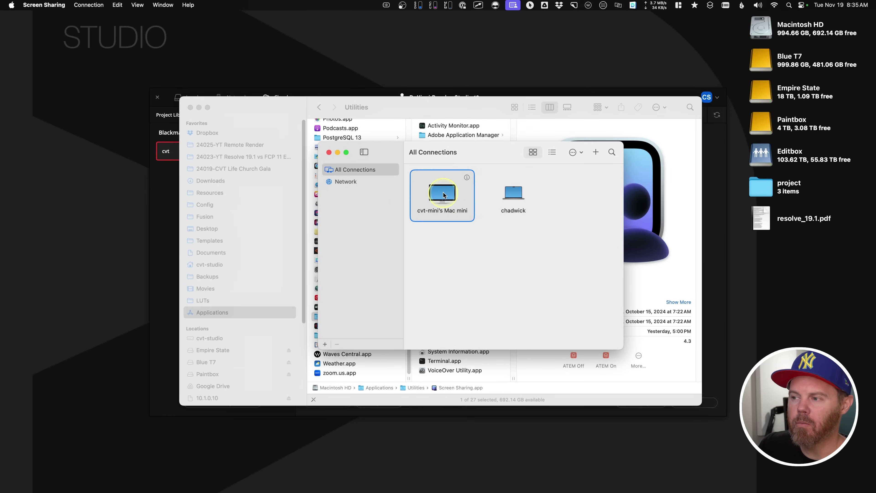
text(**********)
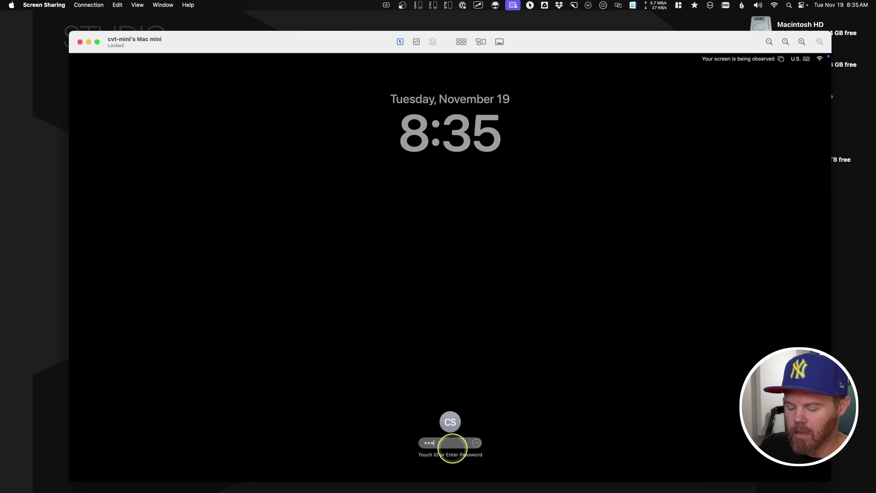
key(Return)
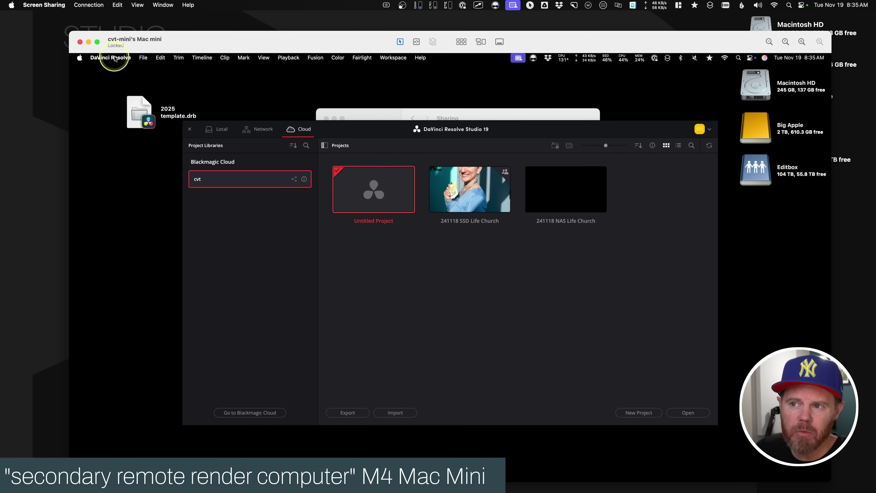
- In the Mac mini's Resolve general preferences, enable automatically scanning other project libraries for remote rendering jobs and save
click(115, 58)
click(119, 83)
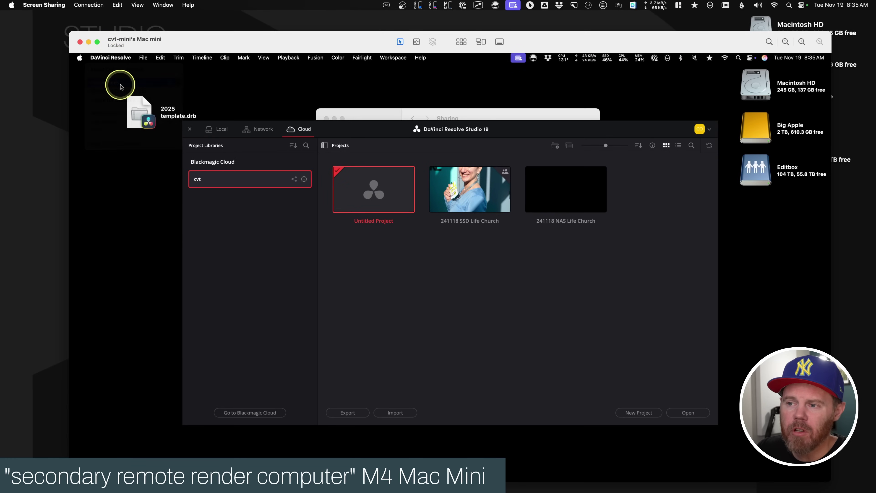
click(343, 236)
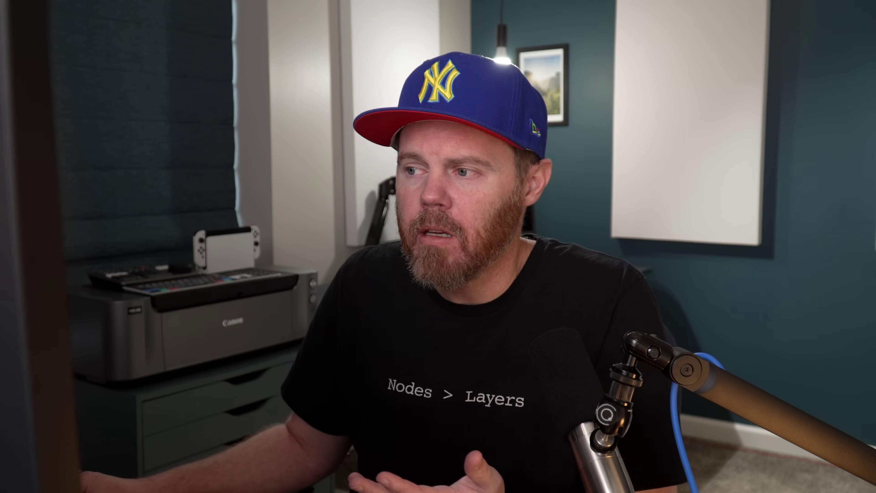
click(455, 208)
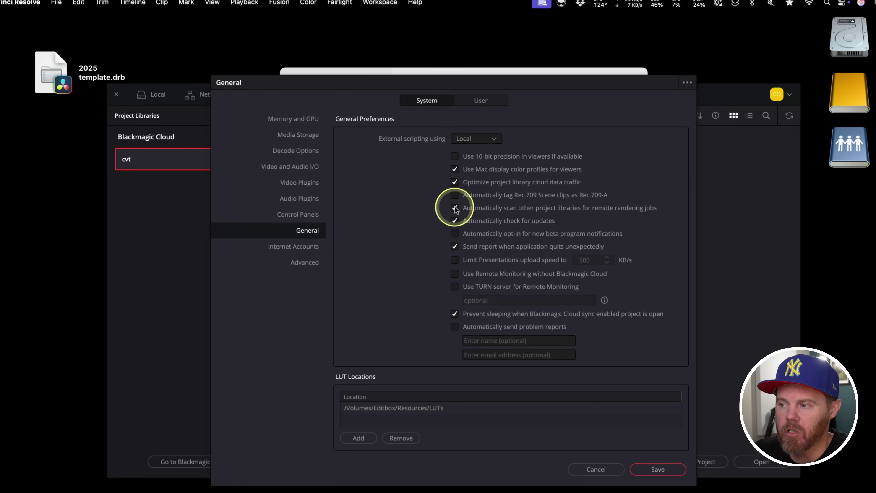
click(660, 470)
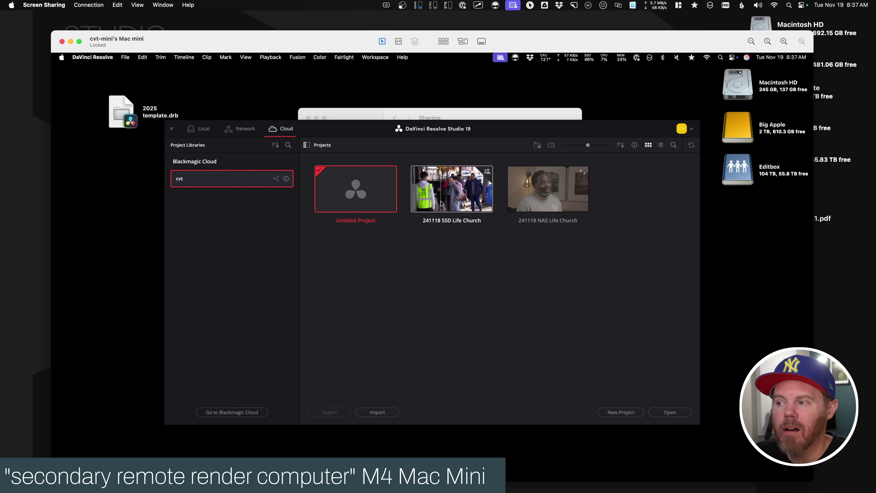
- Open the 241118 SSD Life Church project on the Mac mini and check the Life Church Gala v08 1080 timeline for offline media
double_click(441, 202)
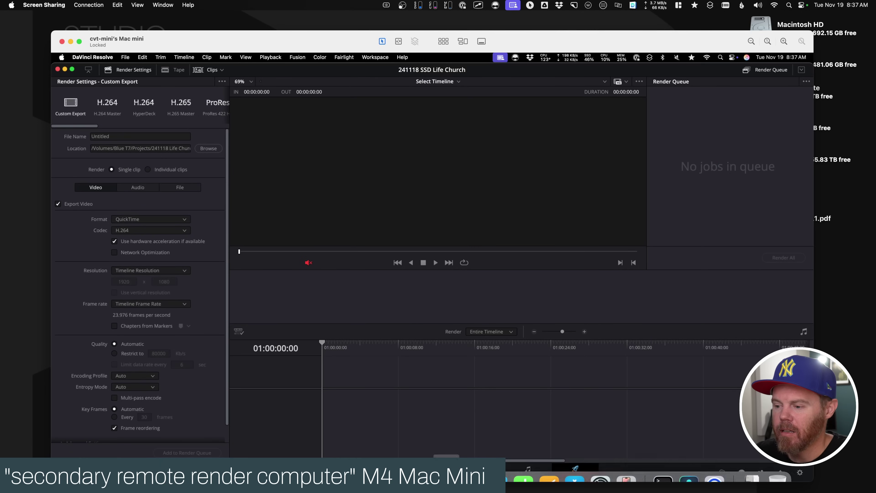
click(384, 471)
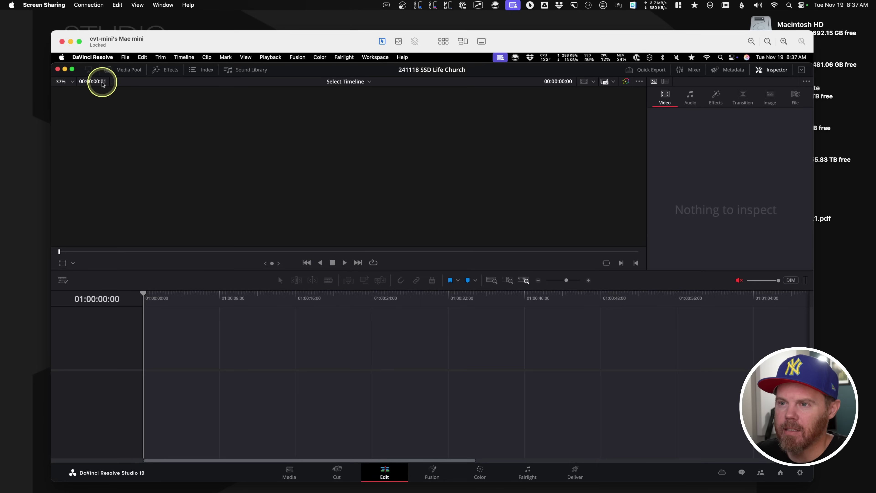
click(120, 70)
click(96, 103)
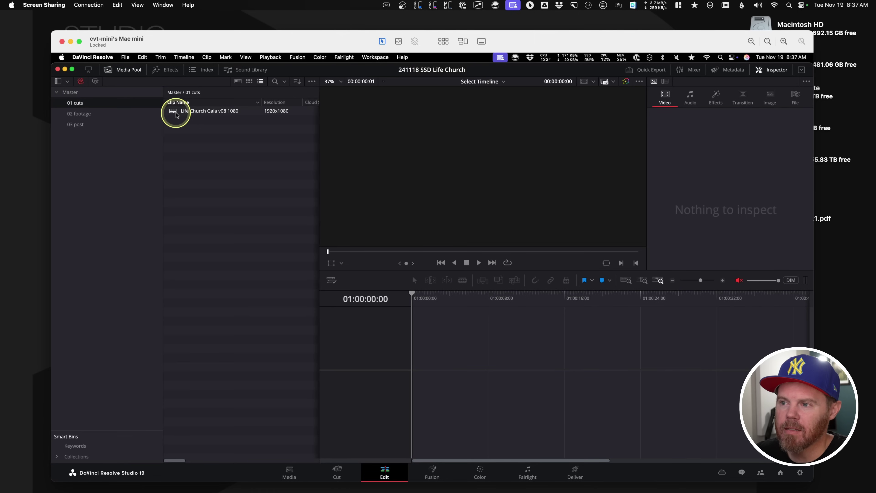
click(176, 114)
double_click(176, 111)
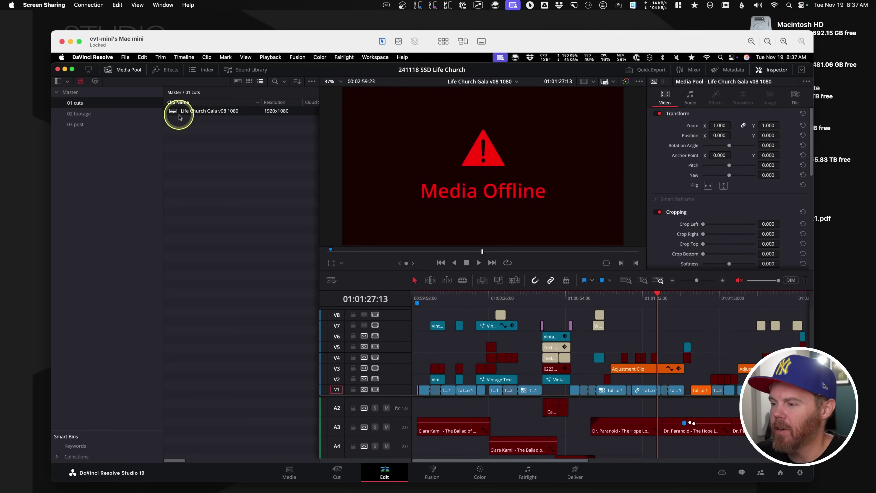
drag(724, 306, 705, 301)
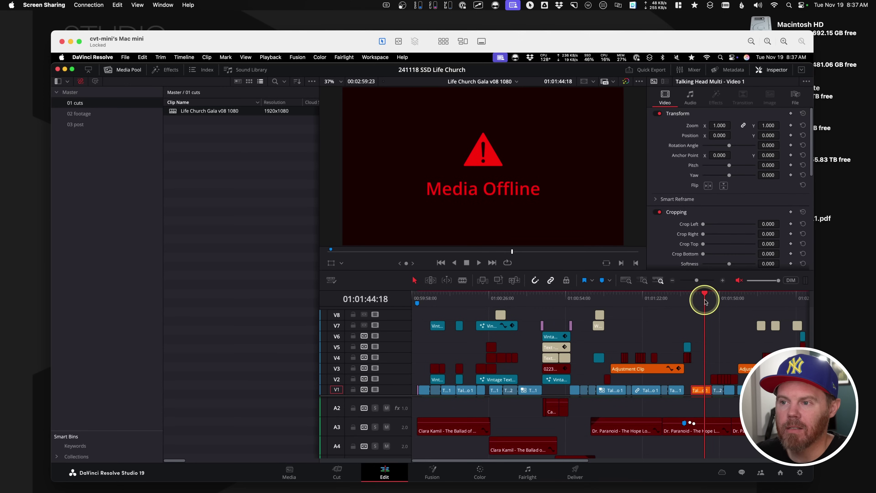
- Look up the source file location of the offline clip IMG_3374.jpeg in the 02 footage bin, then dismiss the notice
click(78, 114)
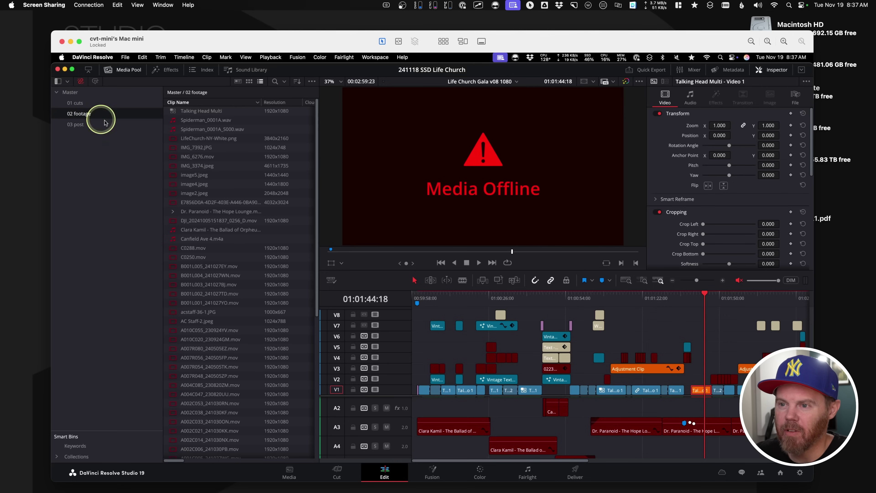
right_click(190, 166)
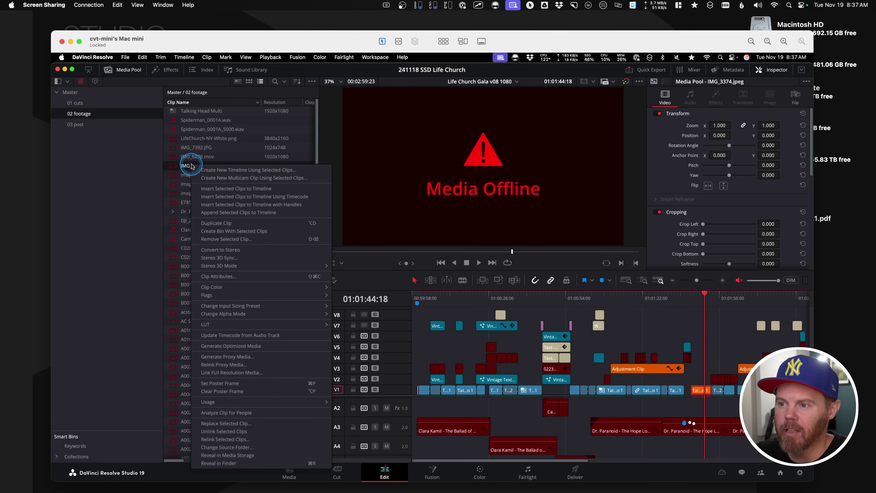
click(253, 463)
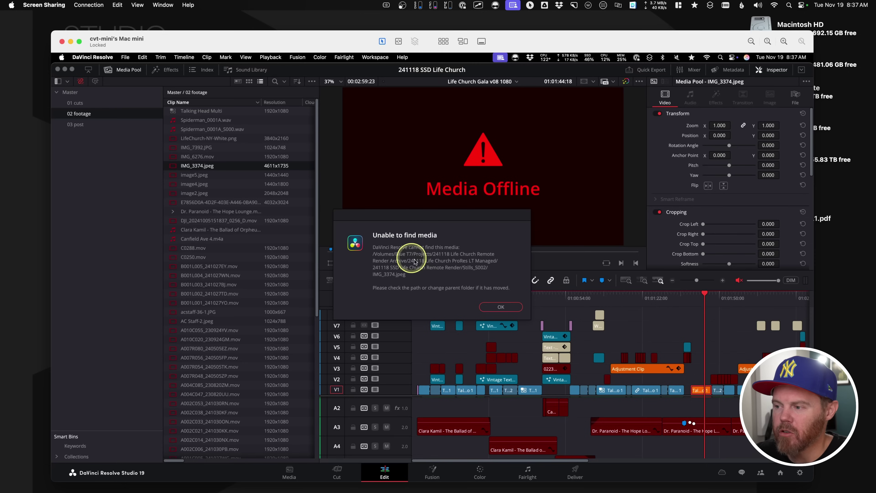
click(506, 308)
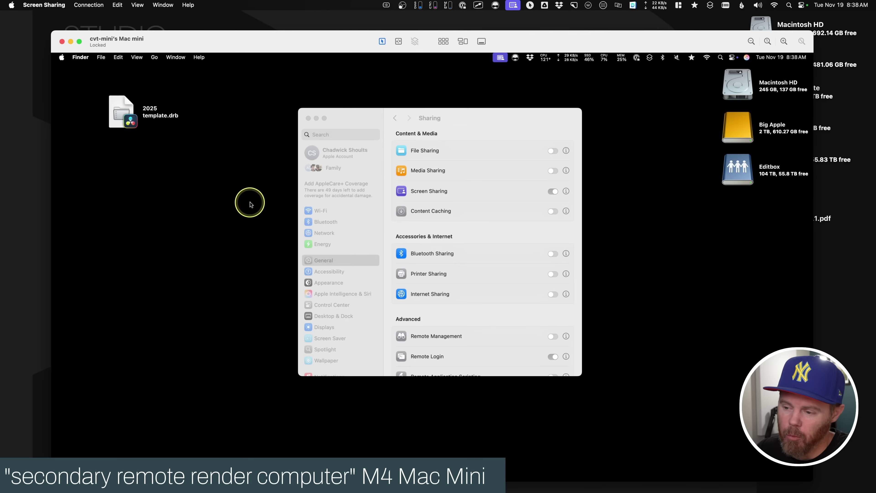
- Browse the Mac mini's network locations in Finder and open the cvt-studio computer
key(super+alt+l)
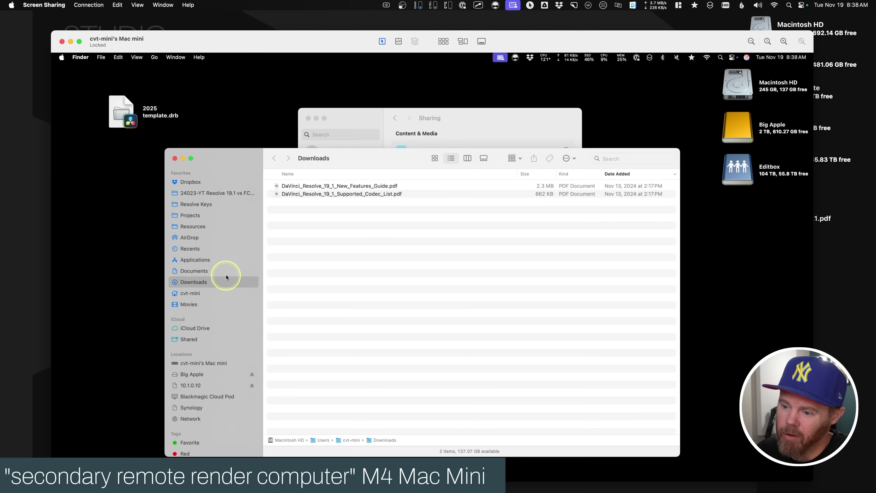
scroll(219, 326, down, 3)
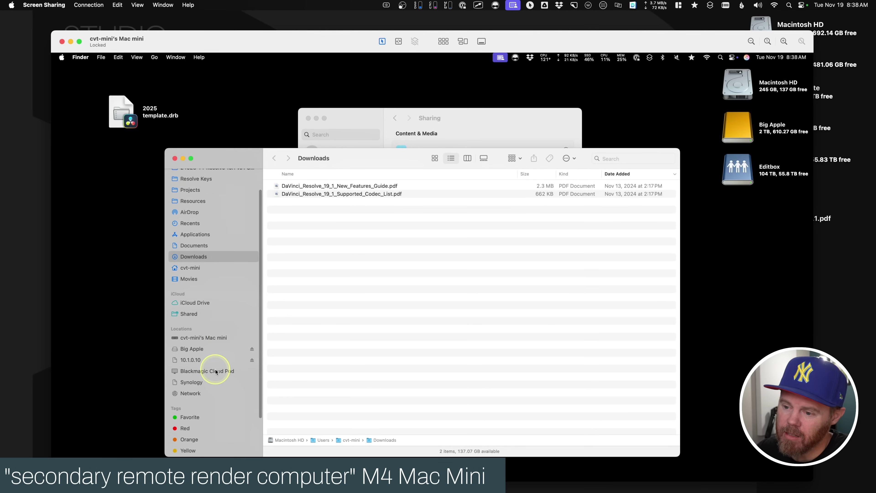
click(200, 394)
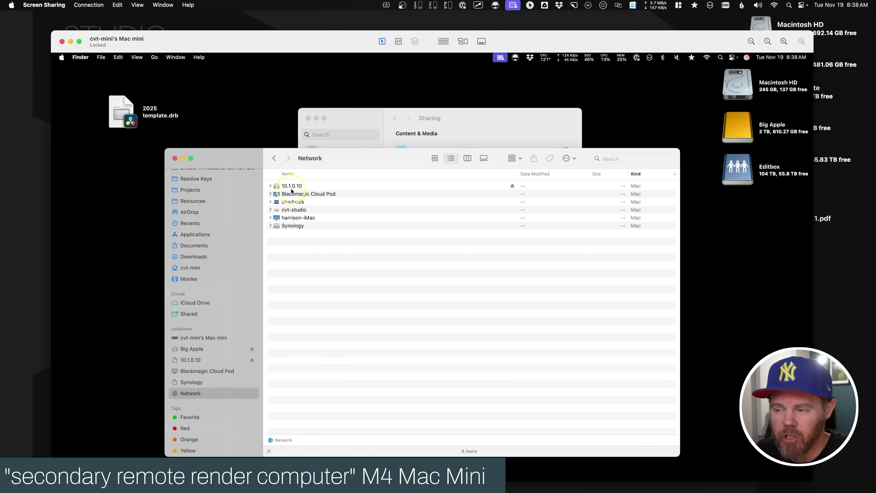
double_click(291, 210)
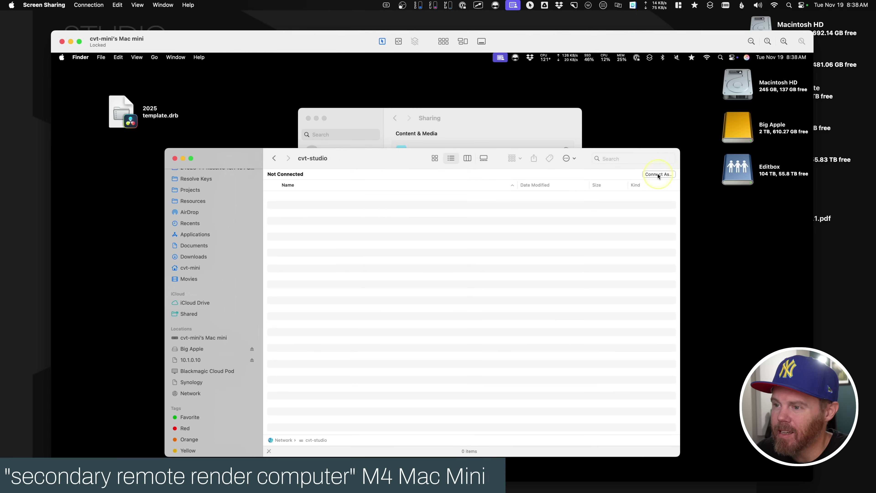
- Connect to the cvt-studio server as registered user cvt-studio, entering the account password
click(456, 222)
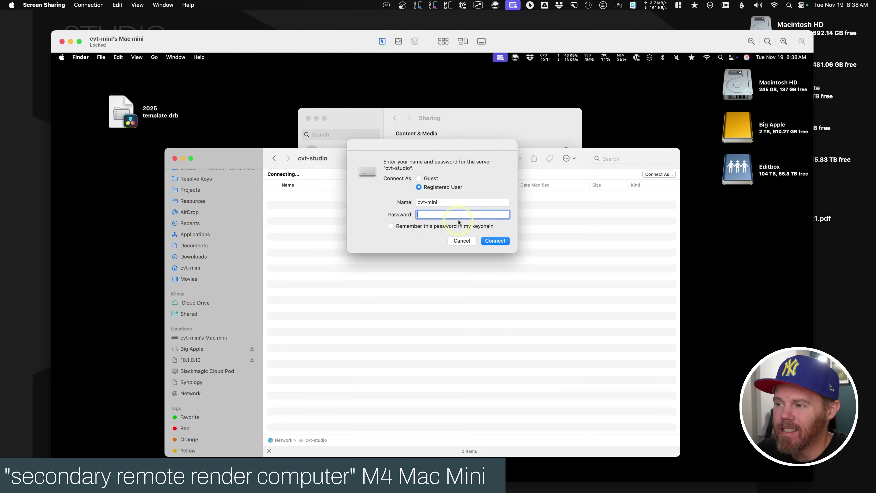
drag(464, 202, 418, 194)
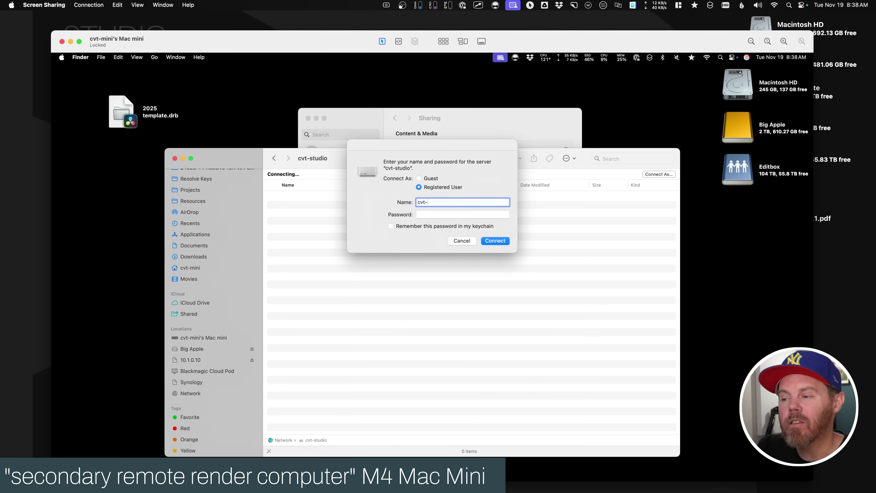
key(Tab)
text(•••)
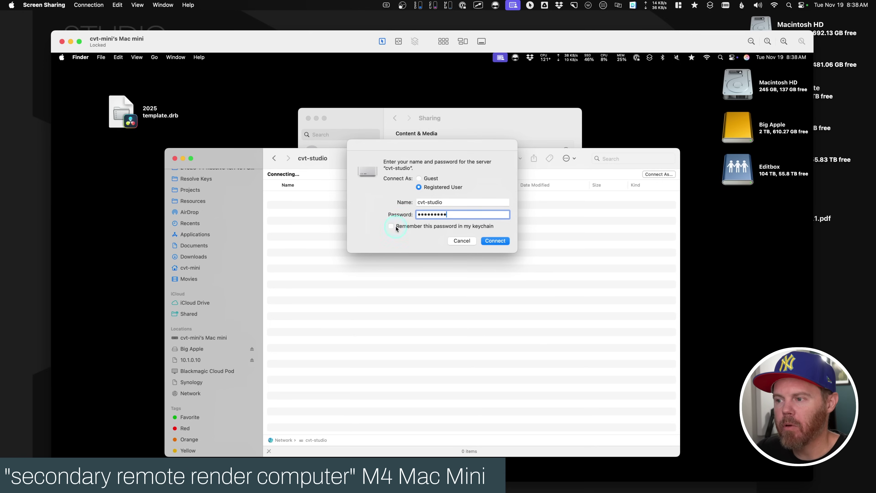
click(496, 240)
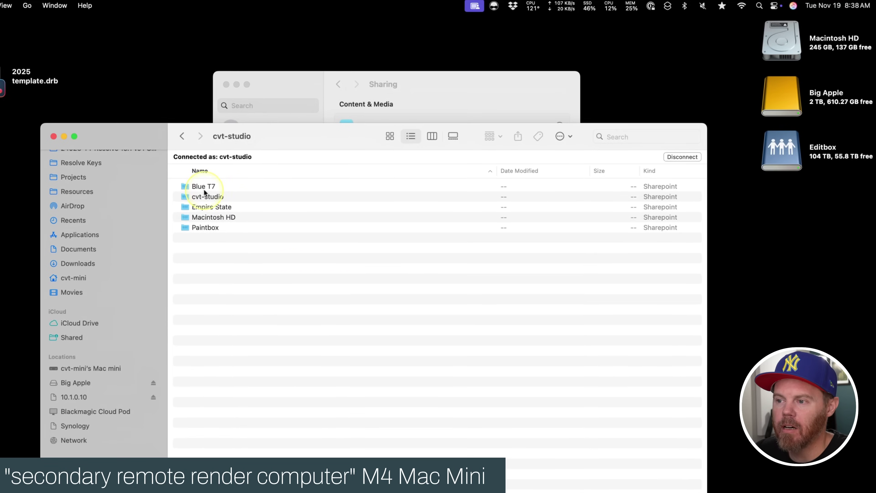
- Mount the Blue T7 share on the Mac mini and allow DaVinci Resolve to access files on the network volume
double_click(292, 198)
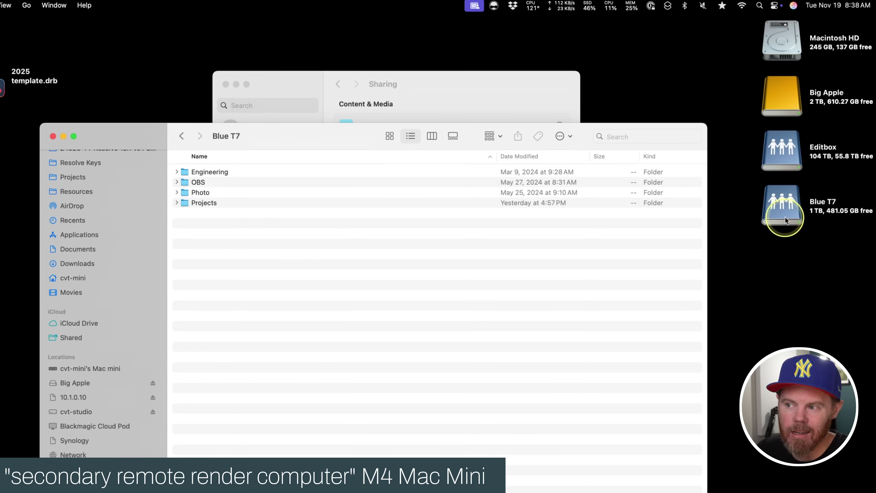
click(52, 136)
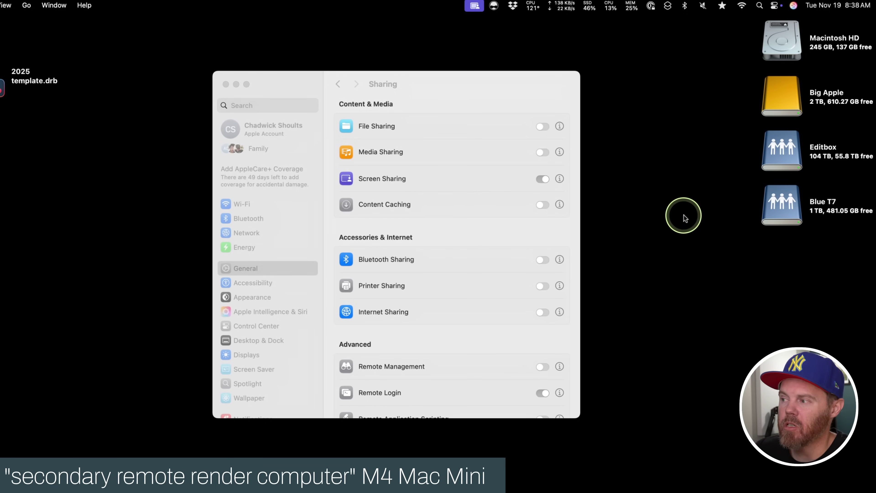
key(super+Tab)
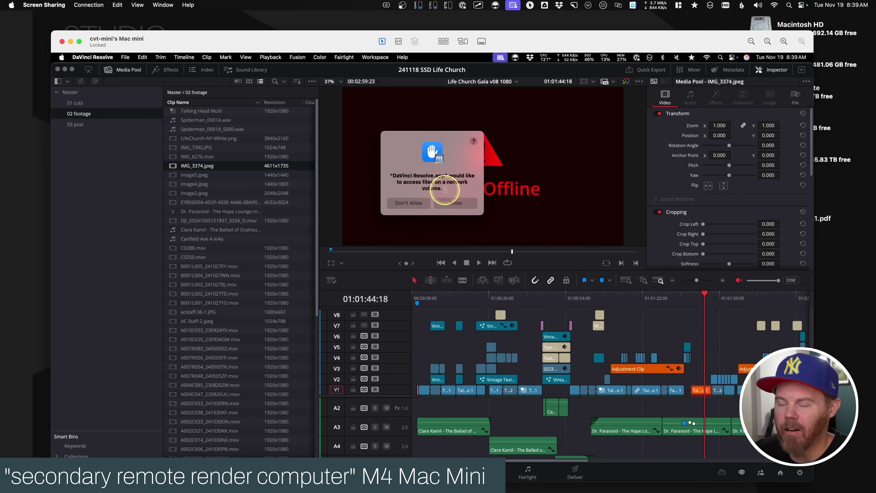
click(454, 203)
drag(498, 298, 533, 296)
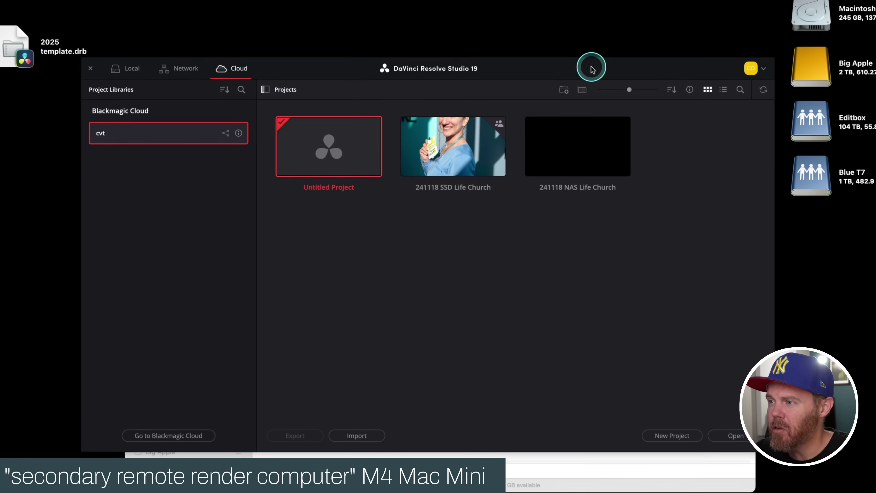
- Start Remote Rendering mode from the Mac mini's Resolve project manager with the cvt cloud library selected
right_click(411, 256)
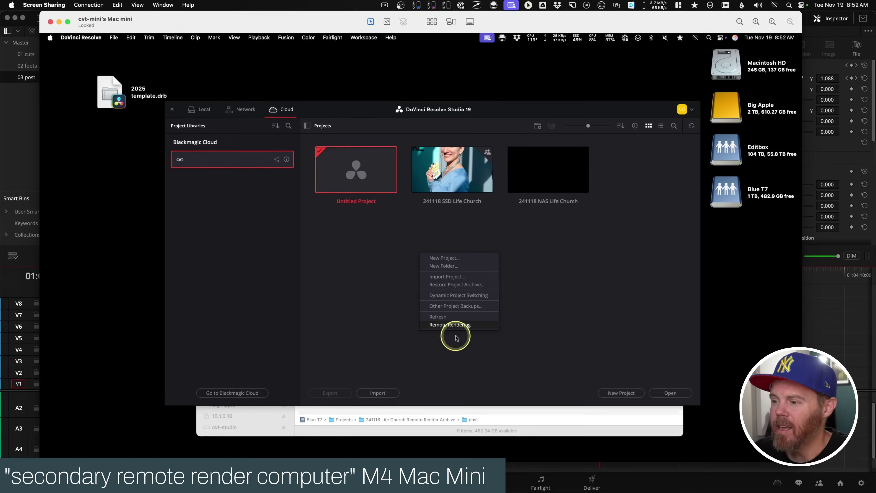
click(455, 325)
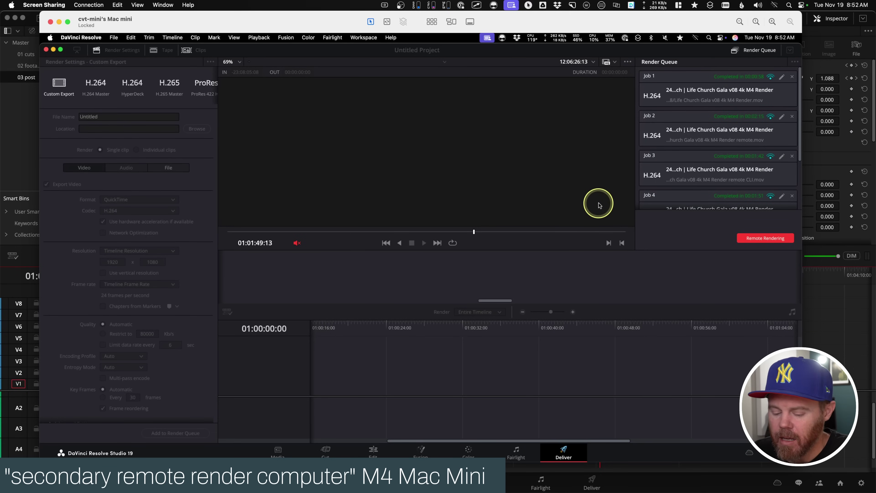
- Create a folder named 1119 inside the post folder of the 241118 Life Church Remote Render Archive on Blue T7
key(super+Tab)
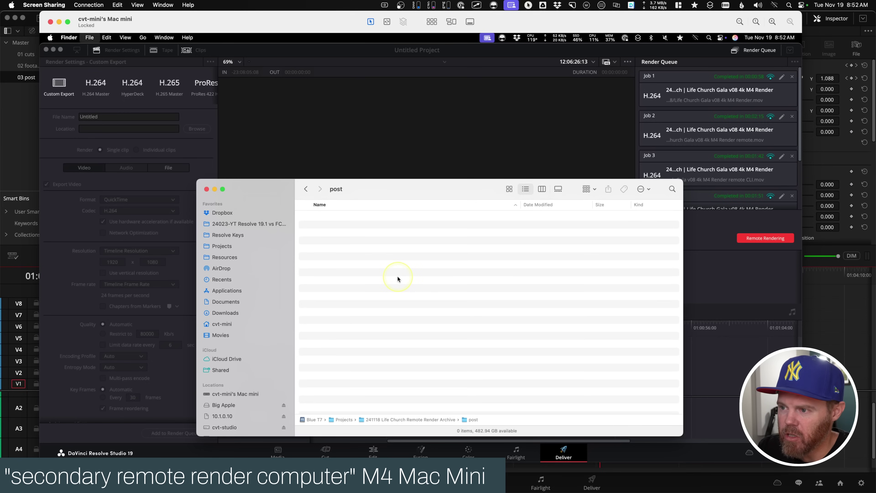
key(super+shift+n)
text(1119)
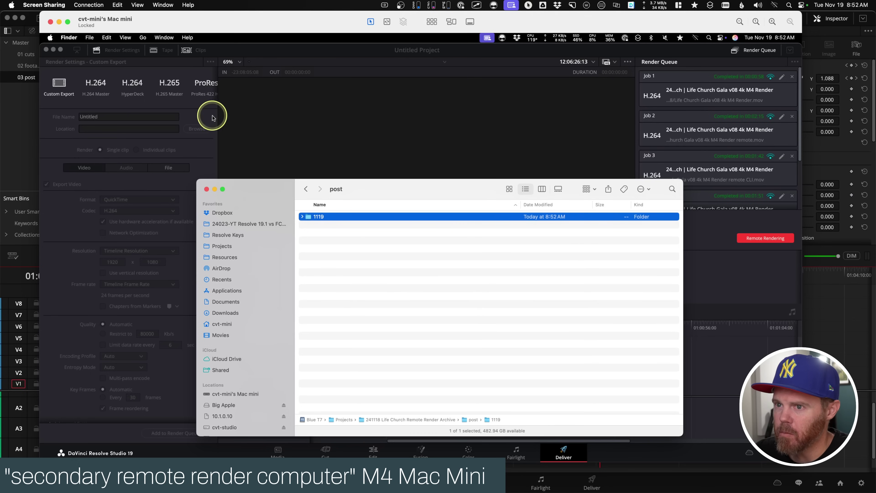
- Switch to Resolve on the primary computer and choose the H.264 Master render preset on the Deliver page
click(825, 300)
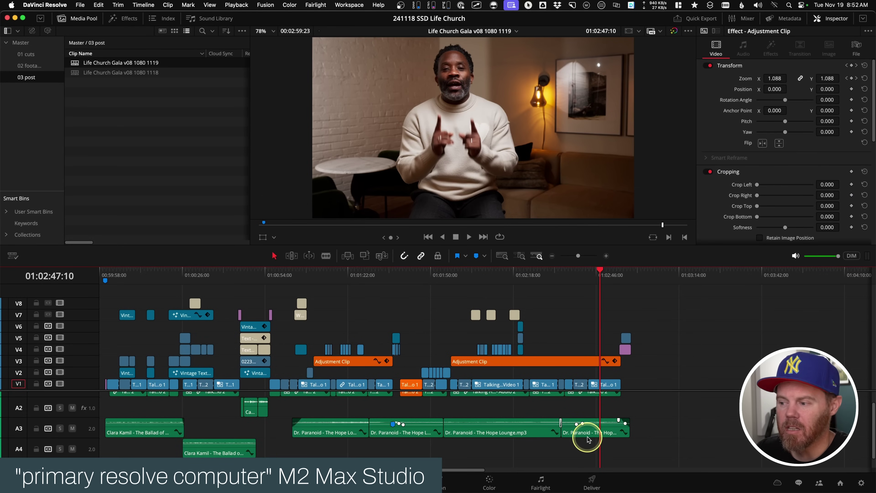
click(592, 482)
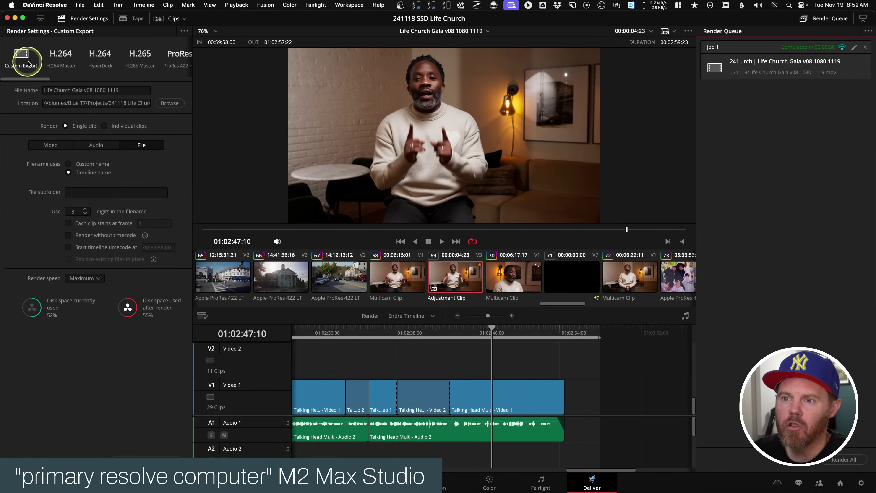
click(63, 57)
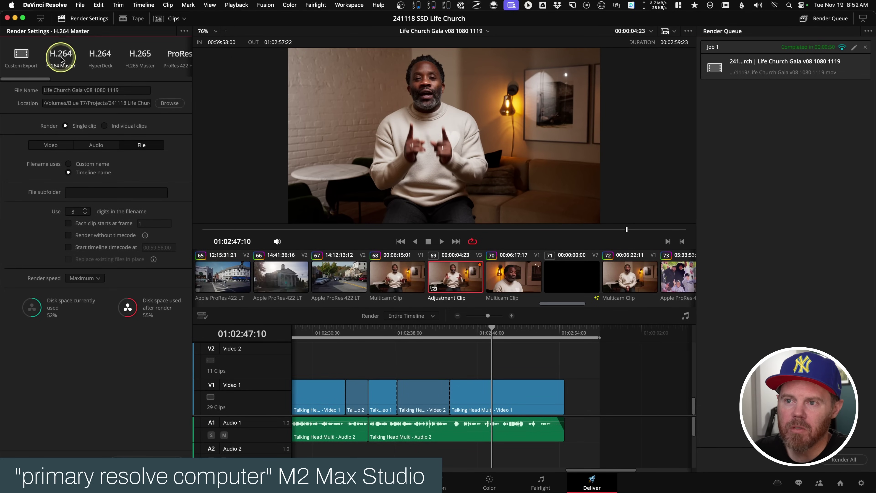
click(168, 103)
click(465, 46)
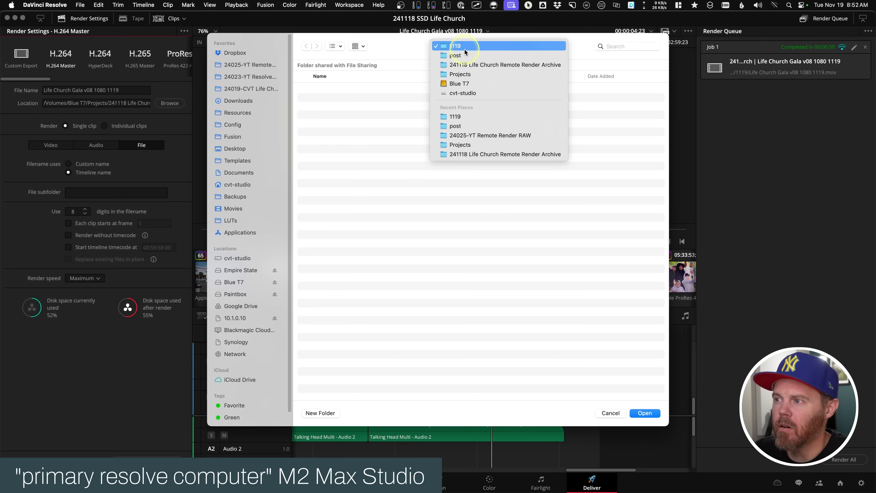
click(465, 45)
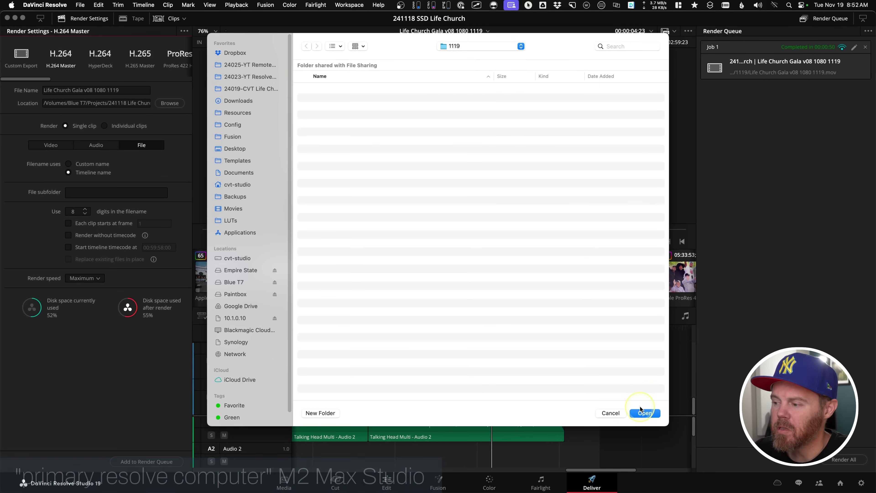
click(645, 414)
click(155, 462)
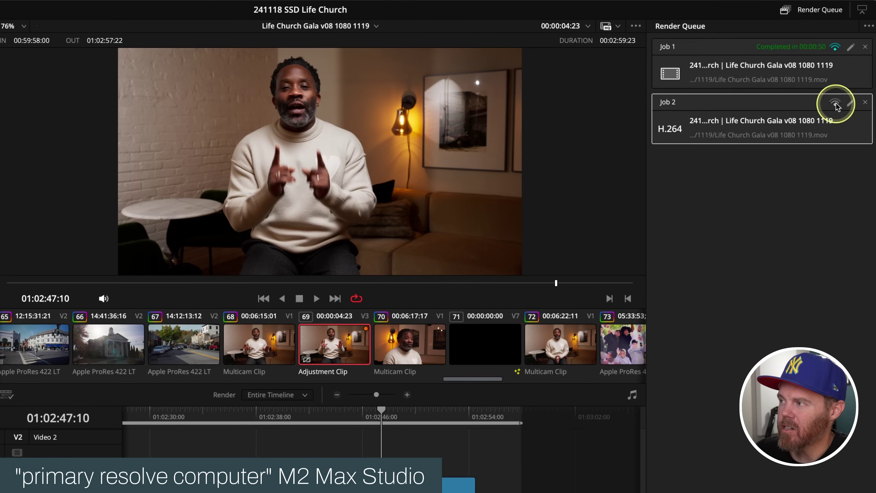
- Assign the new H.264 job in the render queue to cvt-mini and send it for remote rendering
click(836, 104)
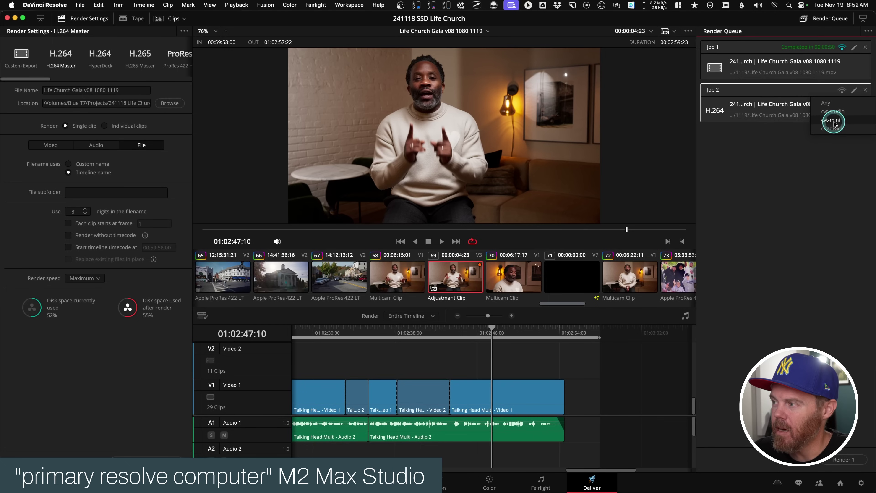
click(834, 120)
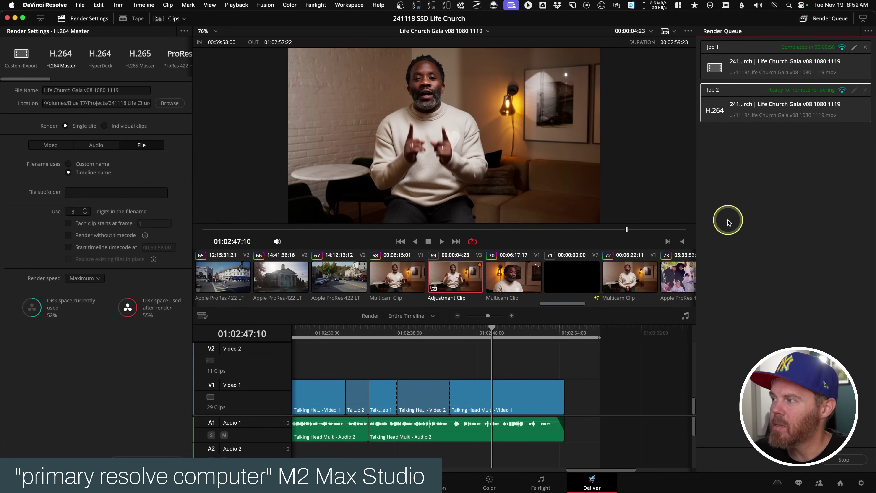
- Switch back to the Mac mini's shared screen and clear the post folder window away from Resolve's render queue
key(super+Tab)
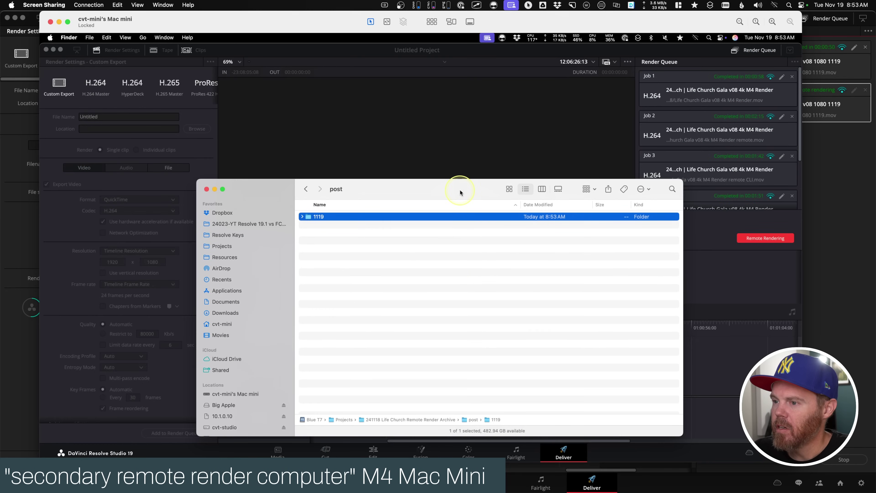
drag(460, 193, 150, 173)
click(168, 182)
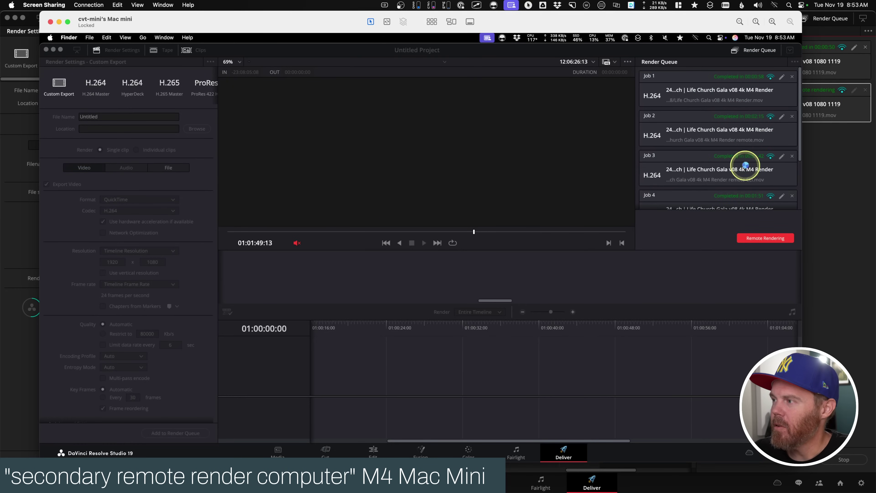
- Monitor the H.264 job's remote rendering in the Mac mini's render queue, moving the shared-screen window to expose the primary computer's queue
click(812, 211)
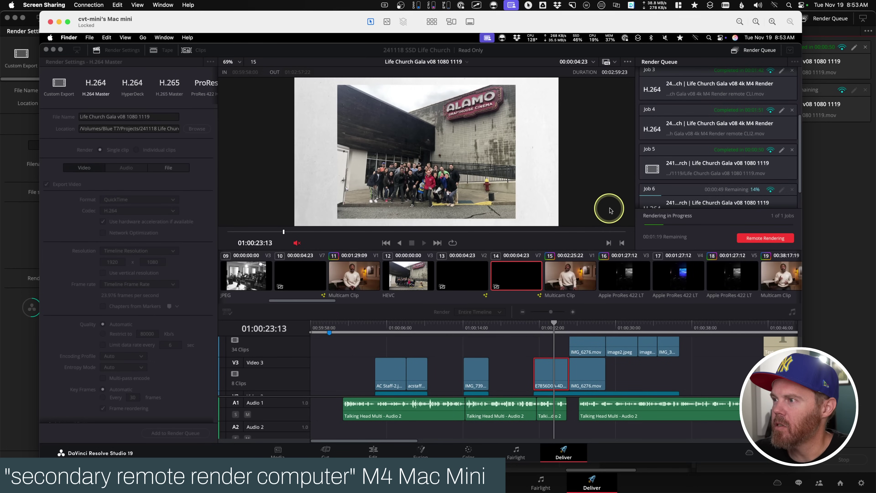
drag(609, 31, 576, 57)
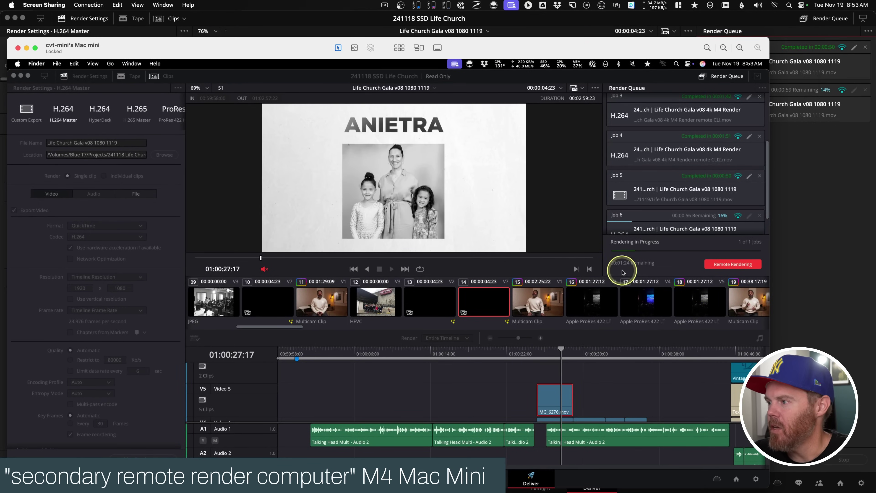
scroll(710, 204, down, 2)
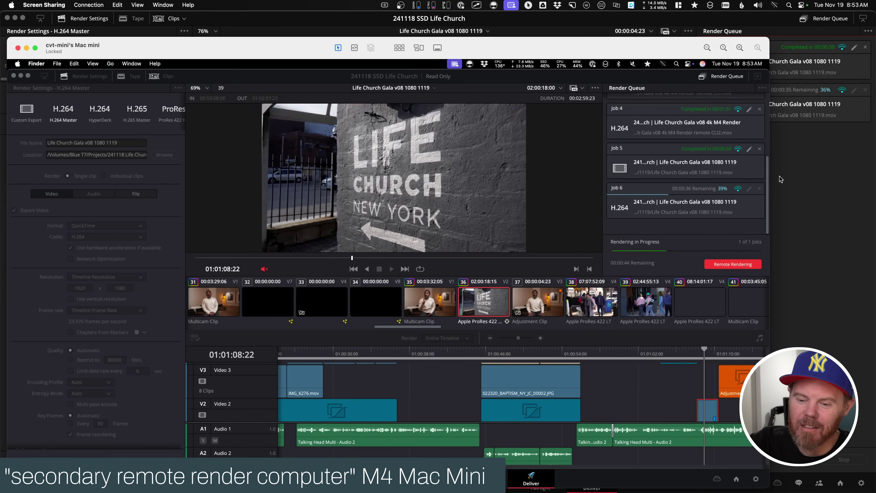
- Return to Resolve on the primary computer, scrub the timeline on the Edit page, and view the Color page during the remote render
click(874, 192)
key(shift+4)
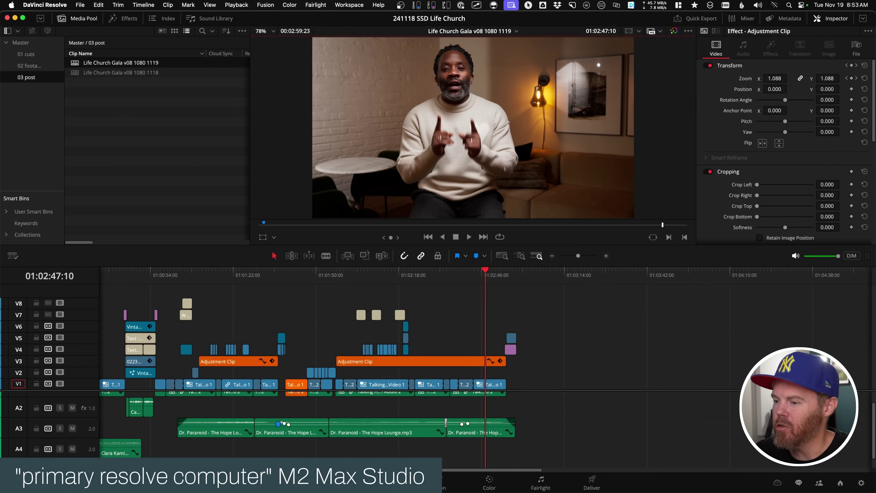
mouse_move(434, 276)
mouse_down()
mouse_move(424, 276)
mouse_move(445, 276)
mouse_up()
click(162, 111)
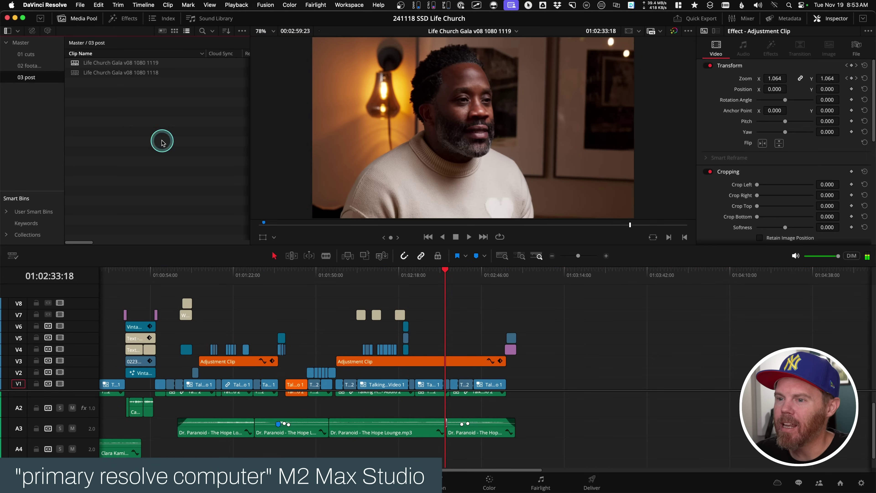
click(490, 480)
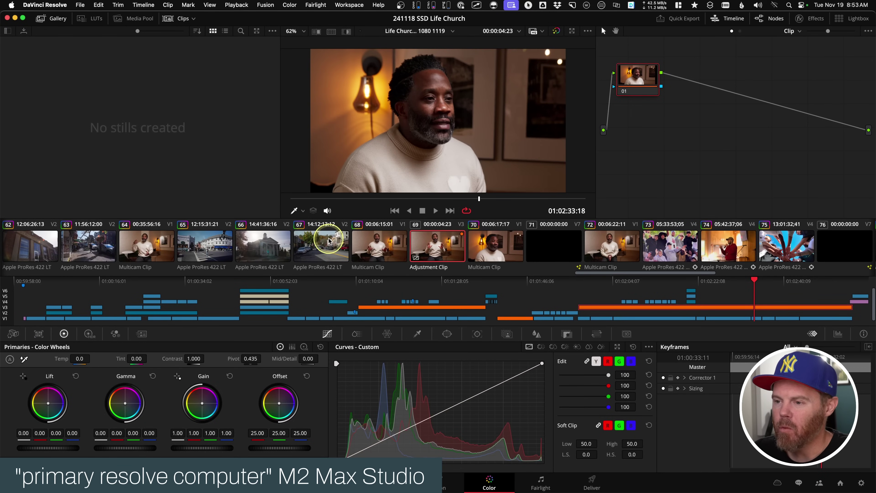
- Check the remote job's progress on the primary computer's Deliver page and on the Mac mini's shared screen
click(591, 481)
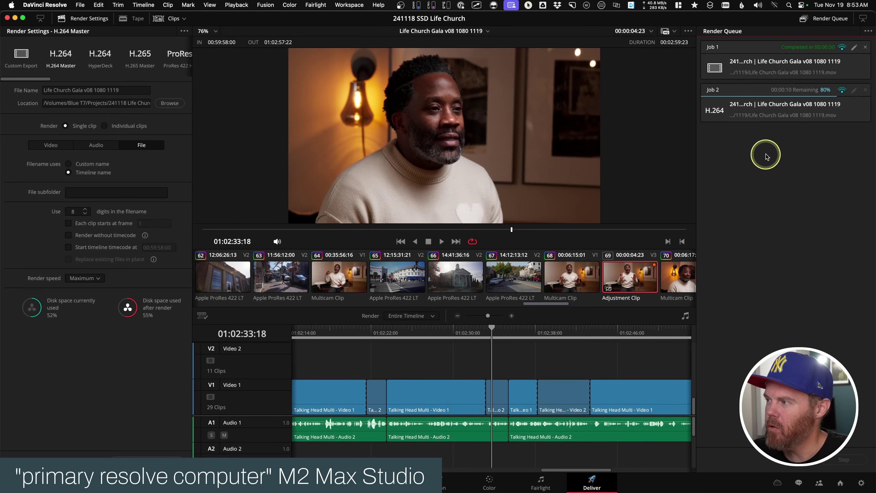
key(super+Tab)
click(253, 248)
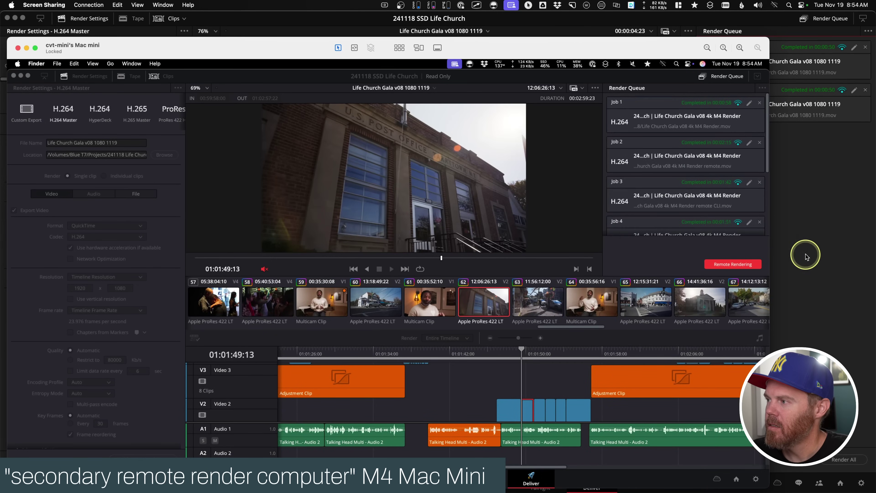
- Reveal the finished H.264 job's file in Finder from the primary computer's render queue and preview the movie
click(792, 260)
right_click(782, 118)
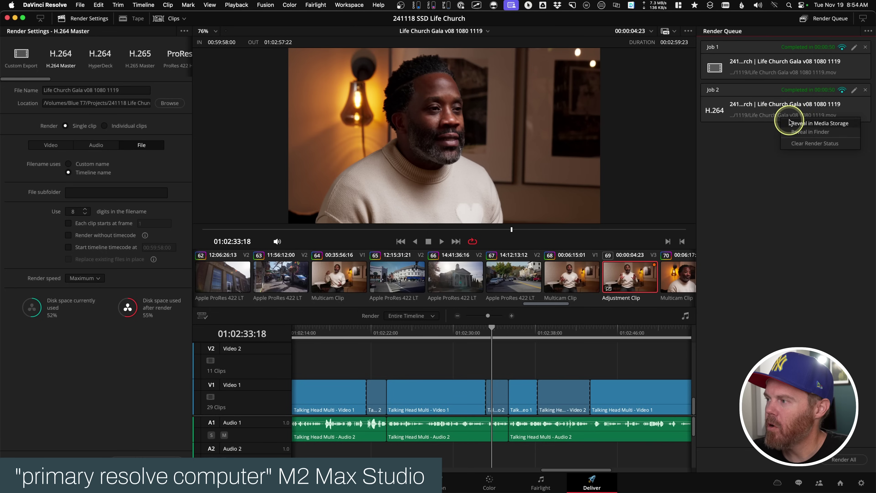
click(800, 132)
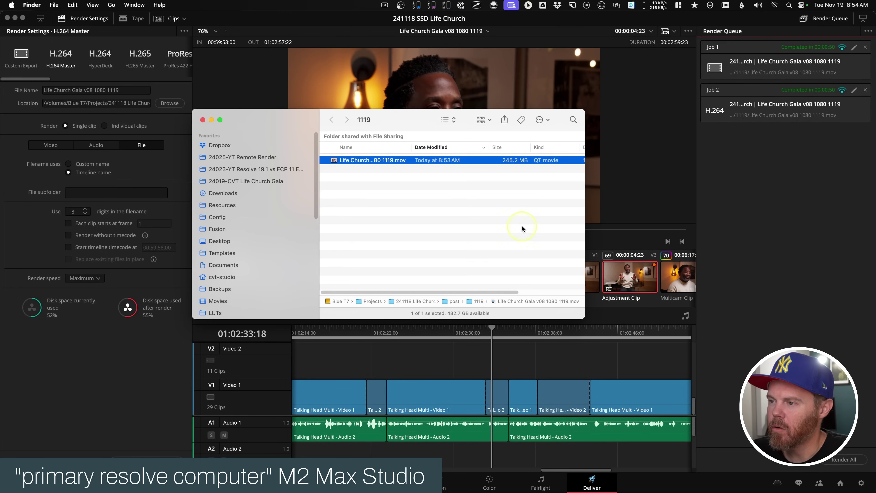
key(space)
drag(197, 464, 459, 443)
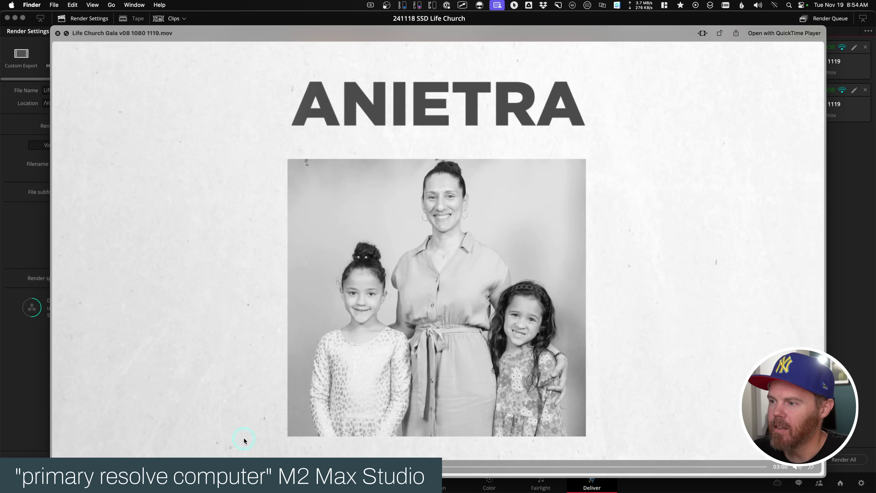
key(space)
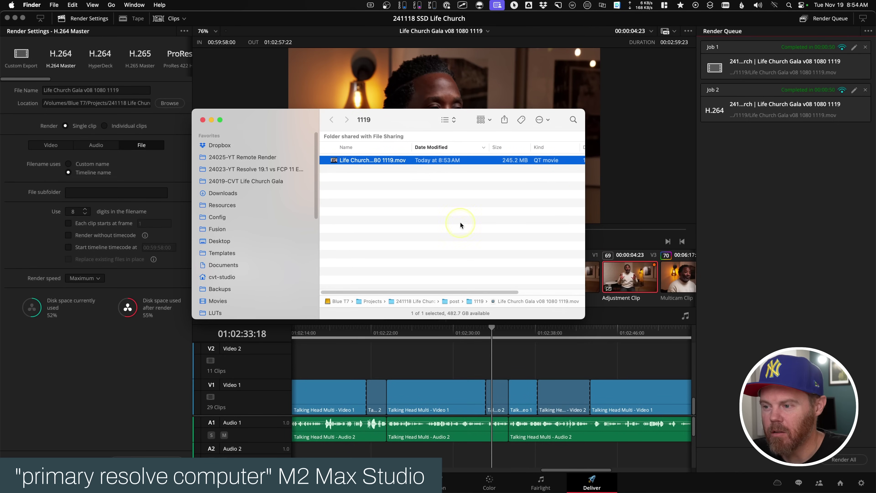
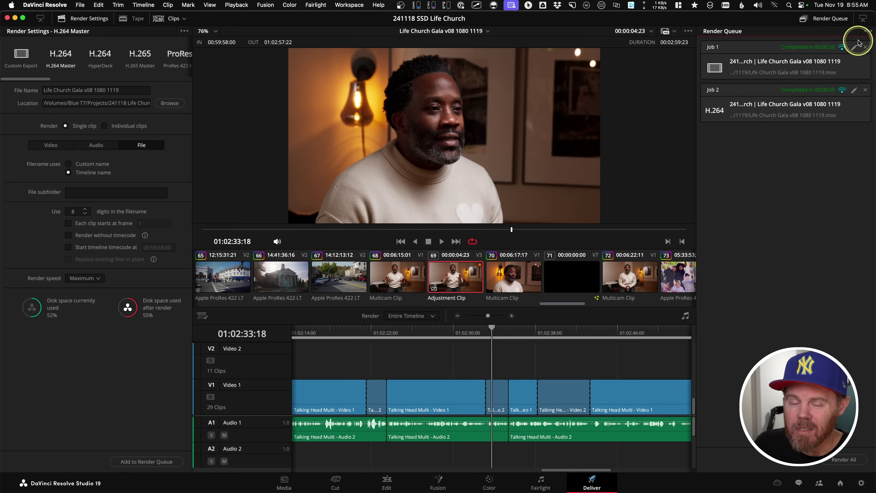
- Show the jobs from all projects in the render queue and look through the list
click(869, 32)
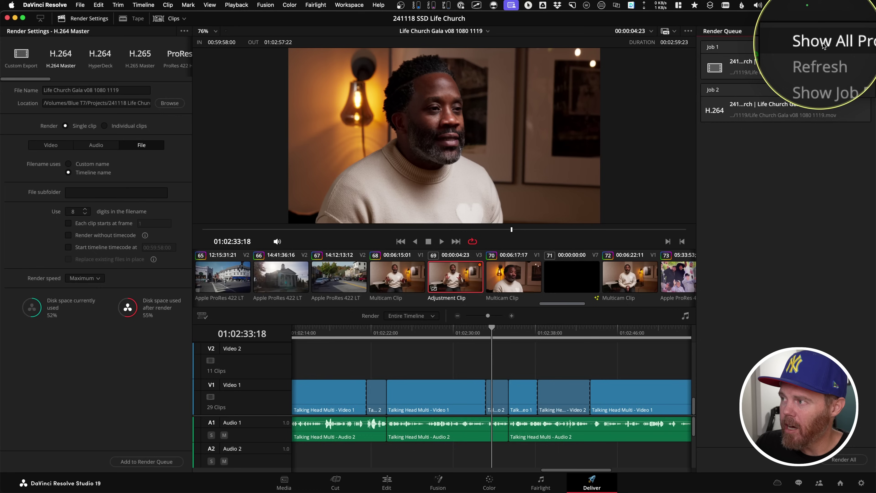
click(839, 43)
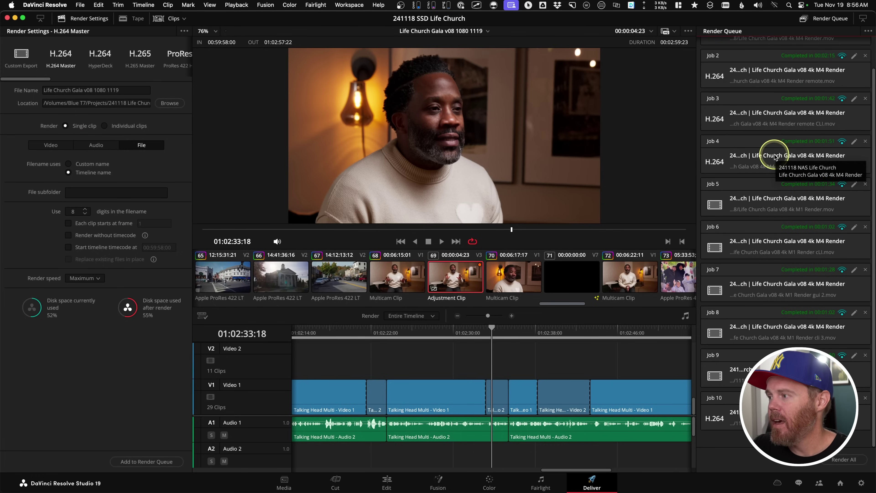
scroll(775, 156, up, 2)
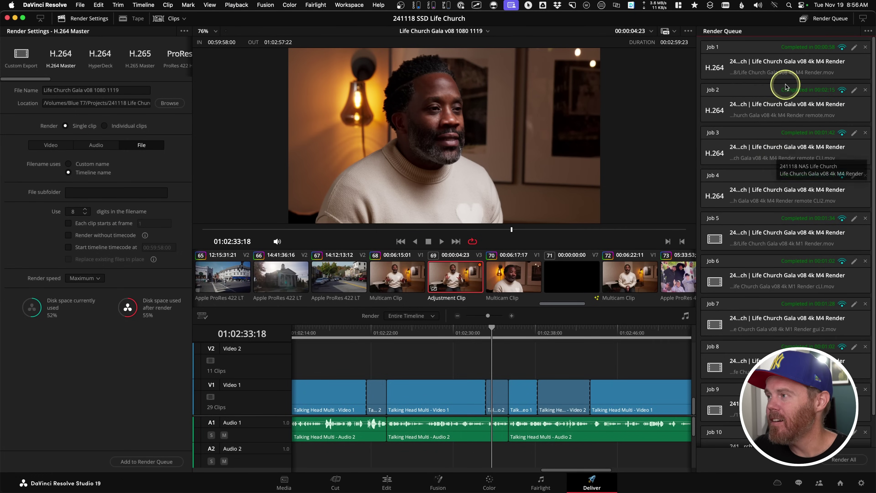
- Clear all jobs from the render queue and return to the Deliver page
click(868, 31)
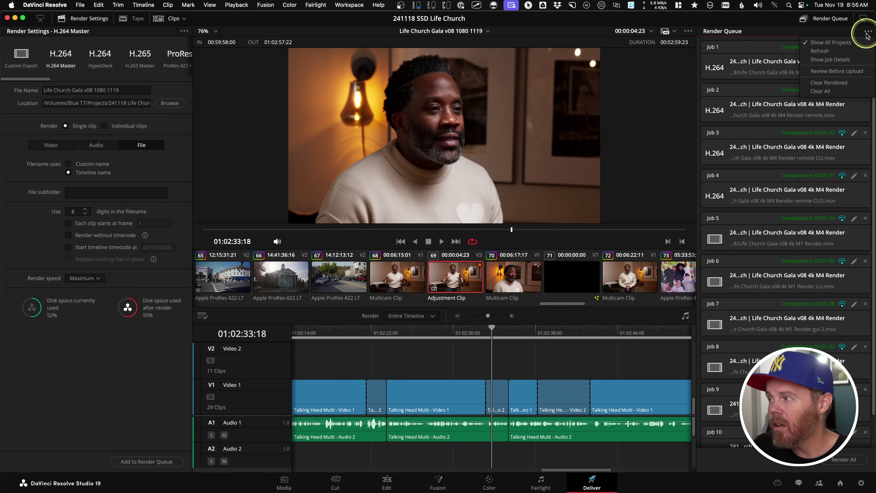
click(825, 92)
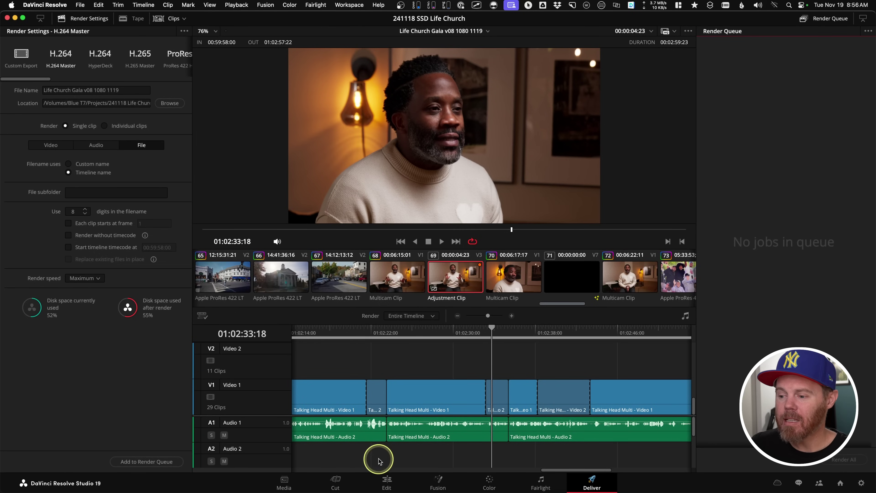
click(386, 481)
click(592, 480)
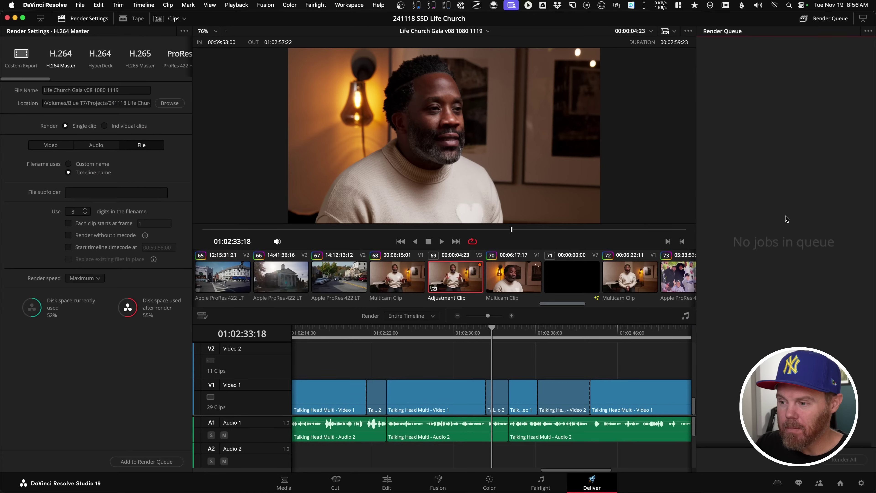
key(super+space)
text(ter)
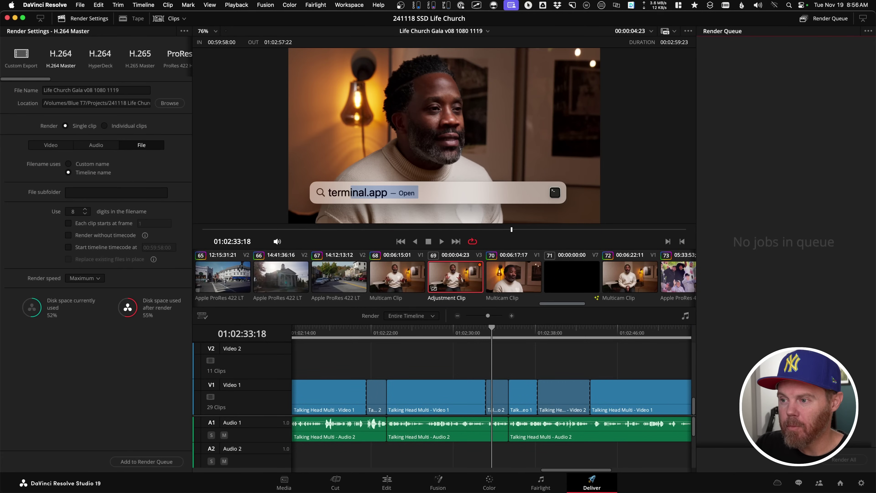
key(Escape)
- Switch to Finder, open Terminal from the Utilities folder, and move its window over the Resolve viewer
key(super+Tab)
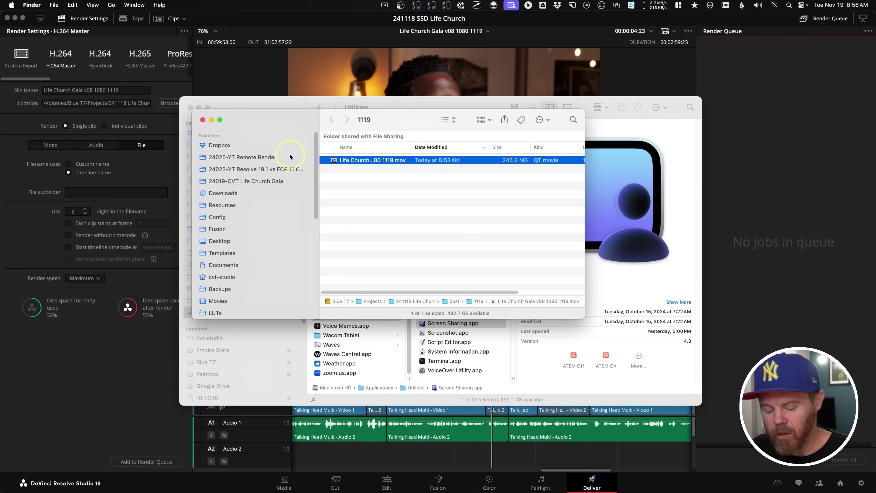
click(295, 169)
click(432, 361)
double_click(431, 361)
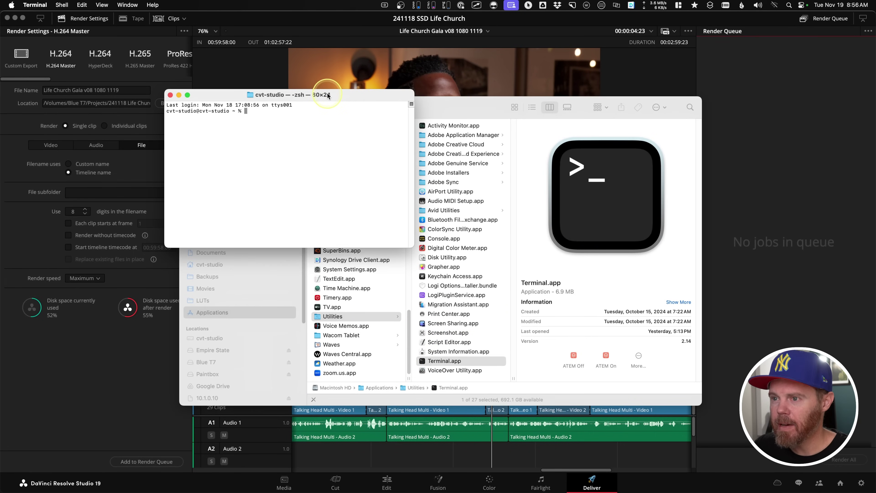
drag(327, 93, 473, 107)
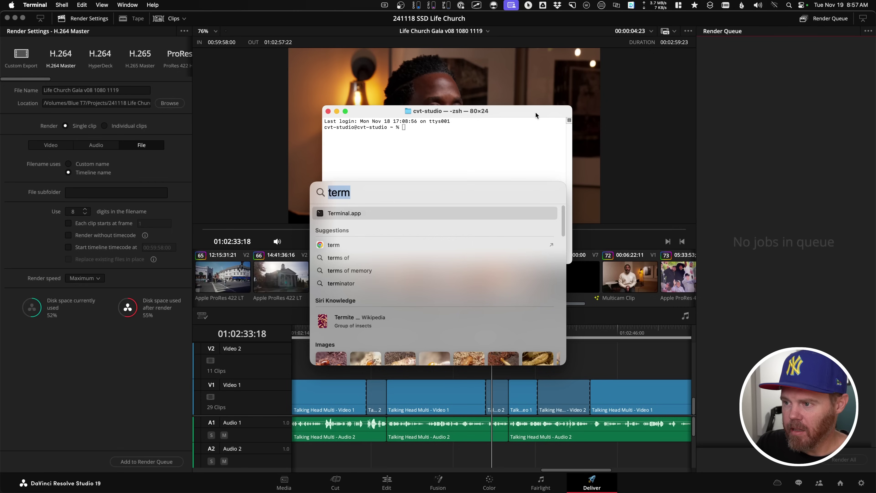
- Open System Settings and return to the Terminal window
text(system s)
key(Return)
click(415, 197)
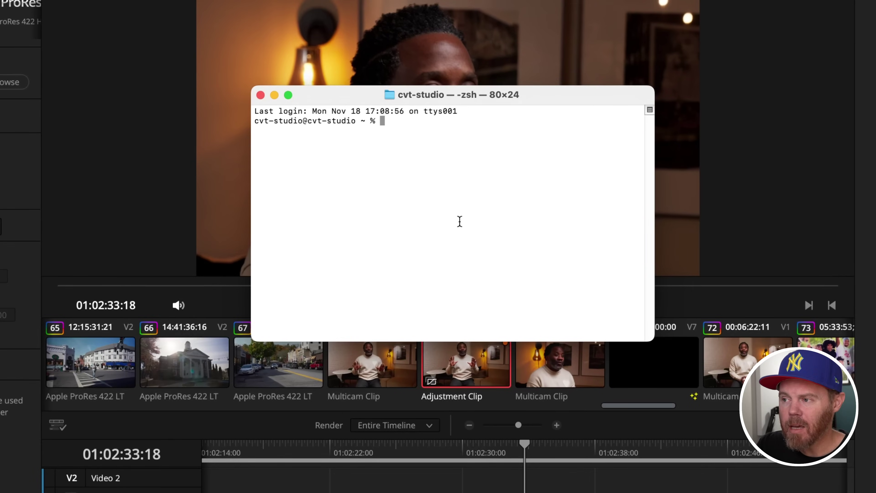
text(ssh)
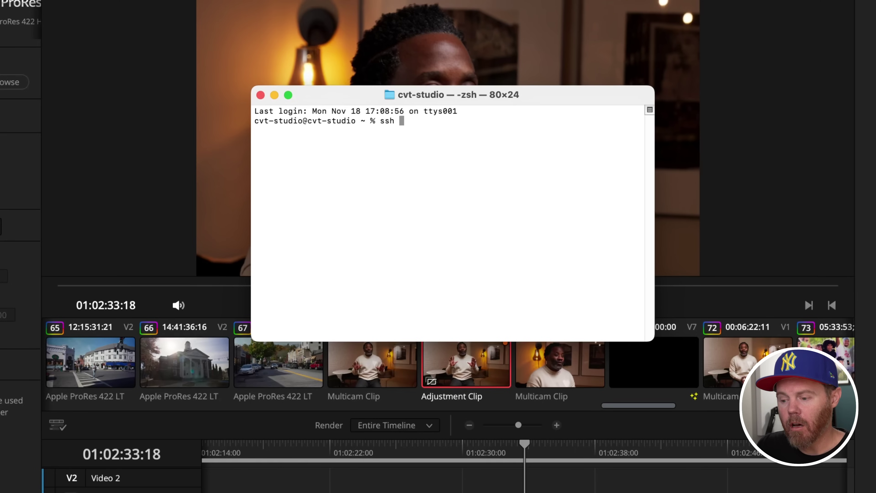
text(cvt-)
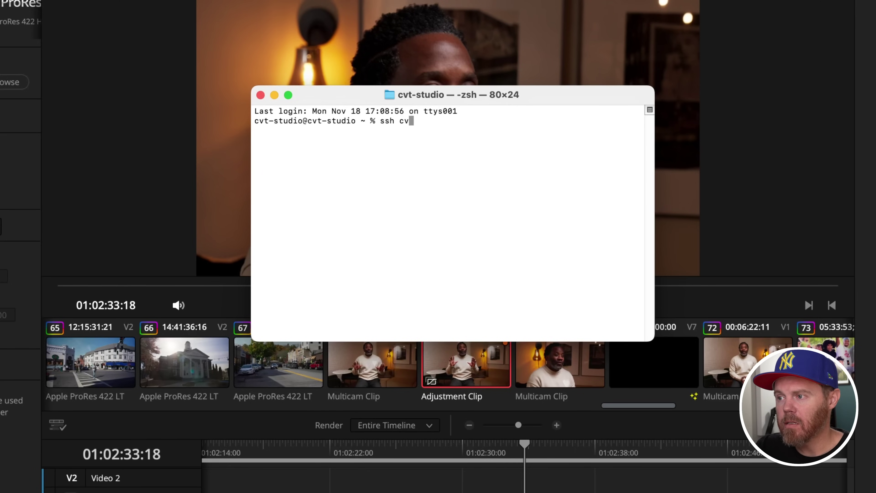
text(mini)
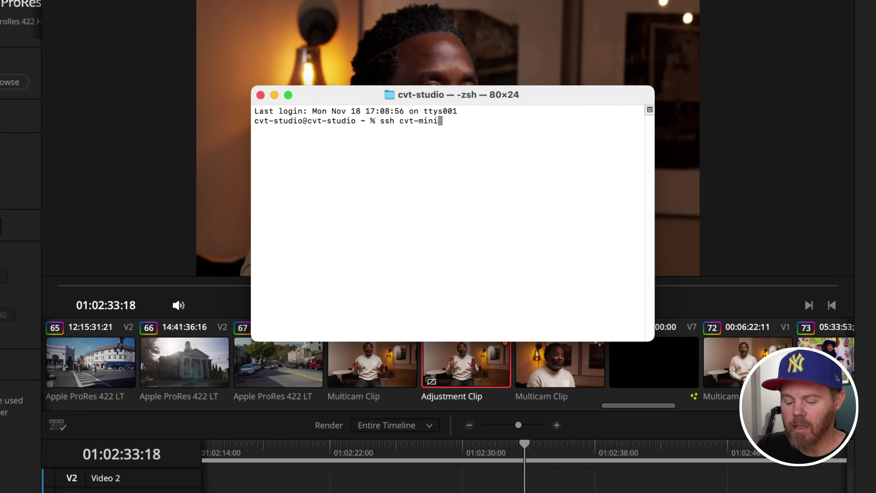
text(@)
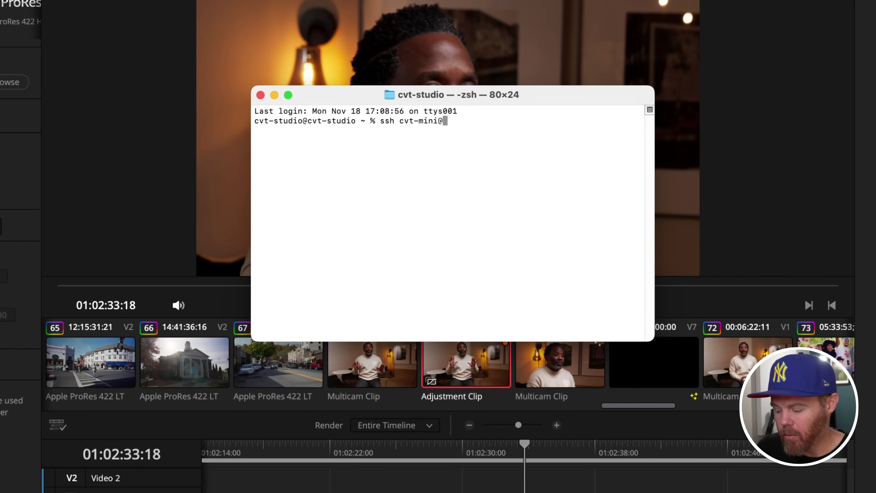
text(10)
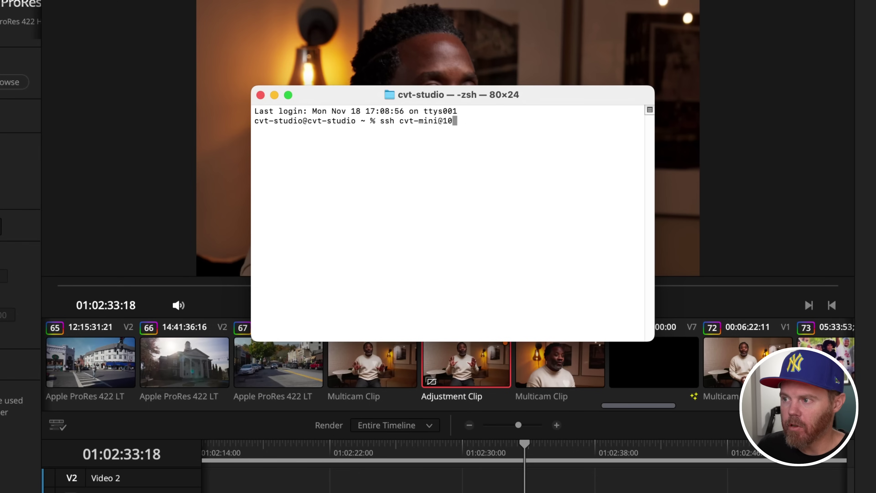
text(.1.0.21)
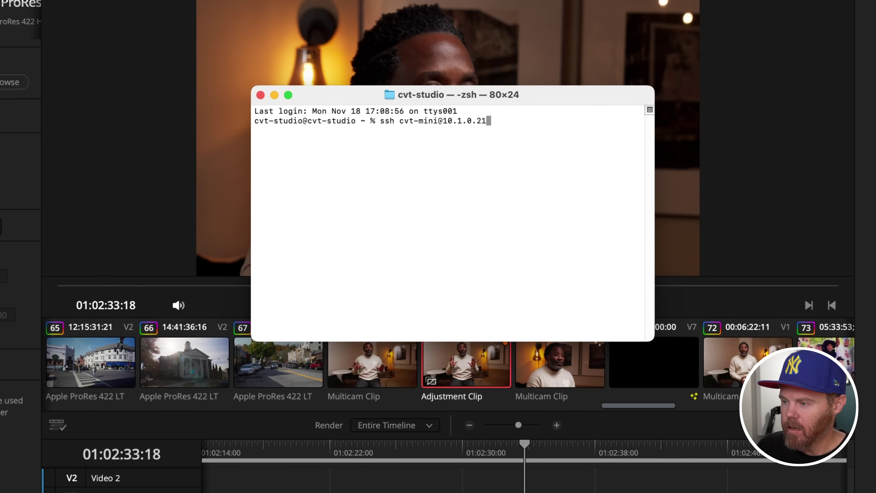
key(Return)
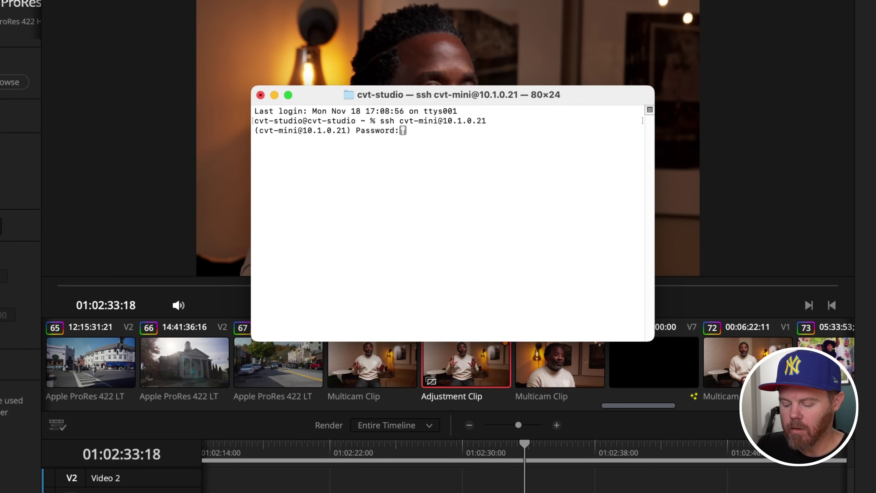
key(Return)
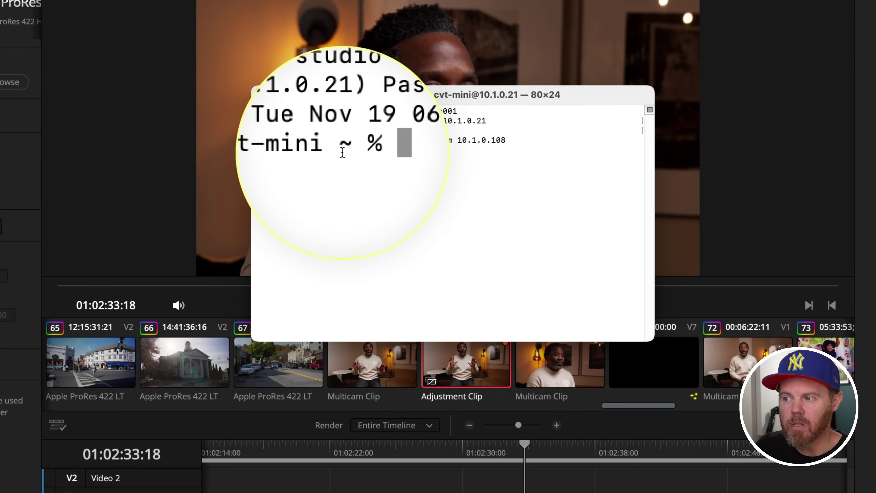
- Print the remote session's working directory with pwd and list its contents with ls
text(pwd)
key(Return)
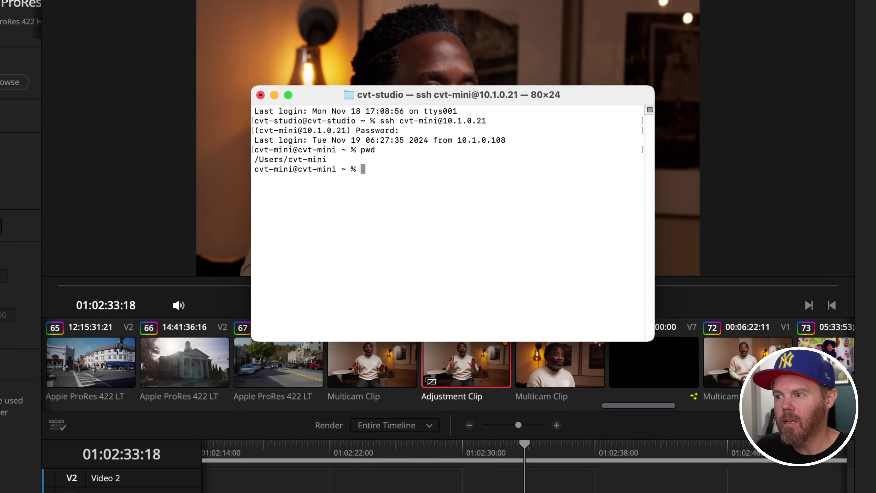
text(ls)
key(Return)
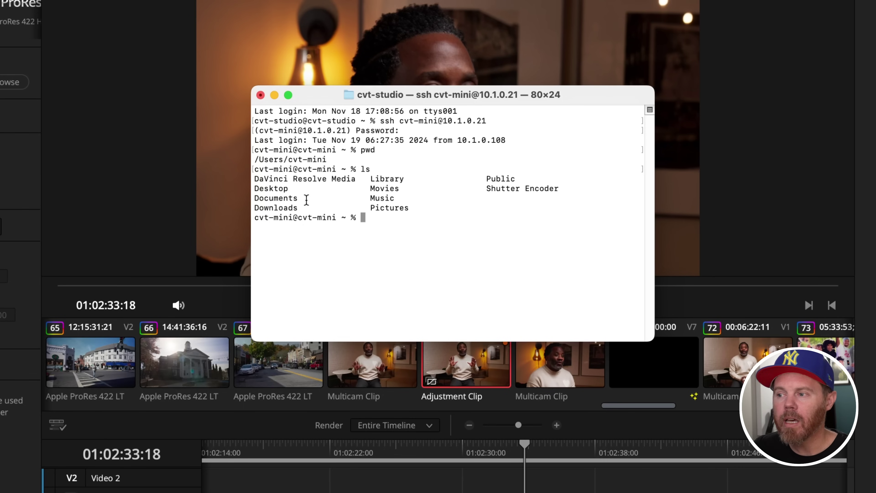
- Change the remote session's working directory to the root of the Mac mini's drive with cd /
text(cd)
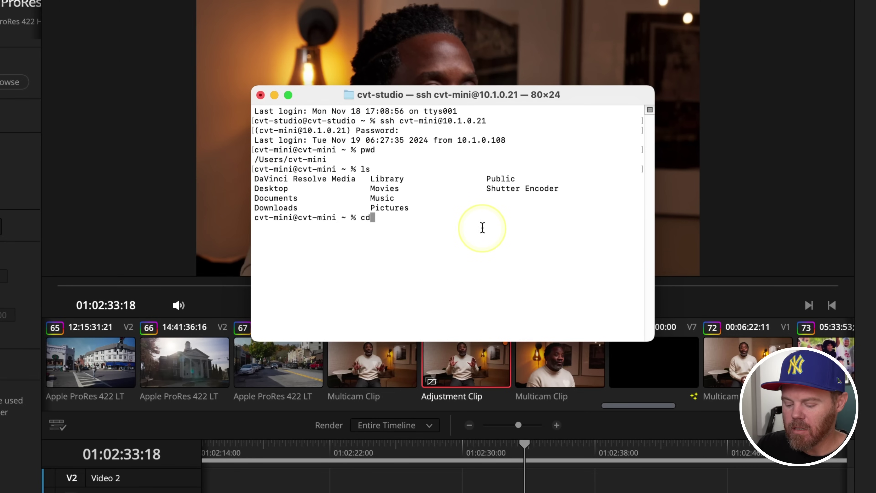
text(/)
key(Return)
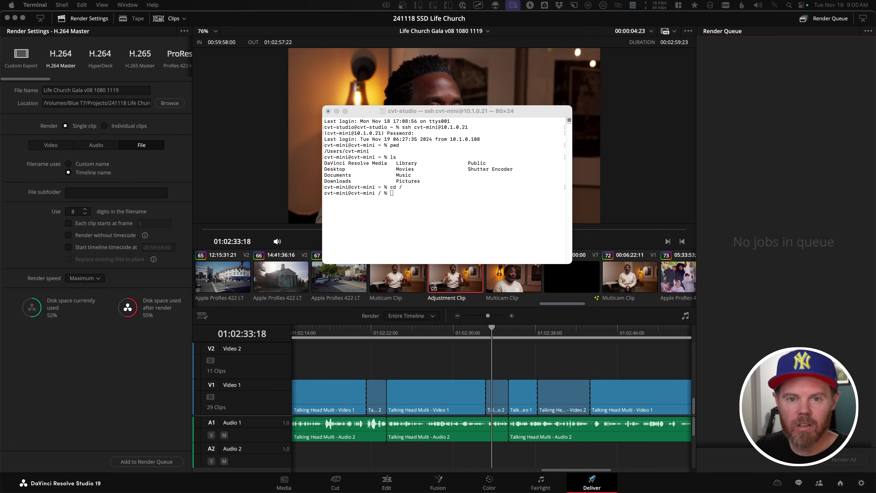
- Change to /Applications/DaVinci\ Resolve/DaVinci\ Resolve.app/Contents/MacOS/ in the remote session and widen the Terminal window to fit the path
click(463, 199)
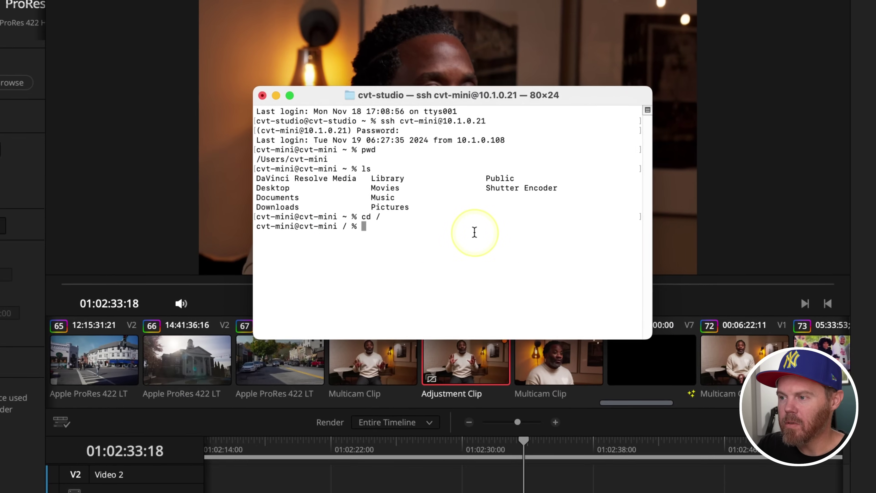
text(cd)
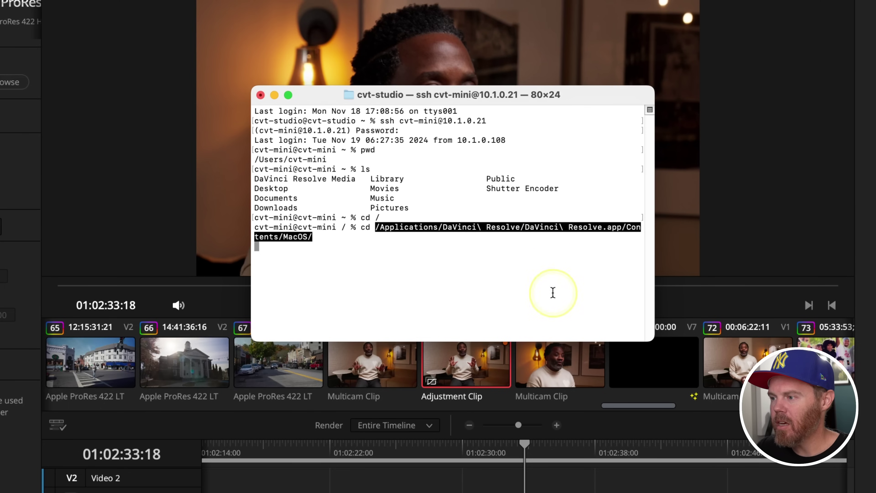
drag(656, 342, 776, 342)
drag(595, 96, 587, 128)
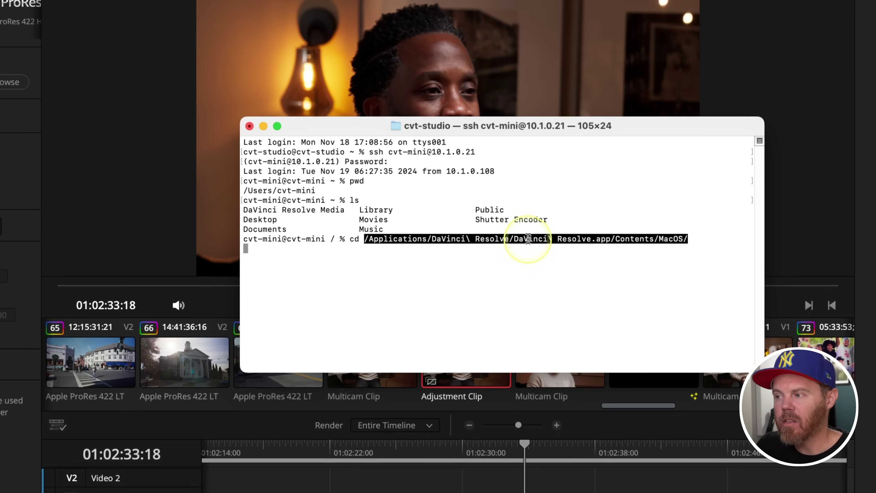
key(Return)
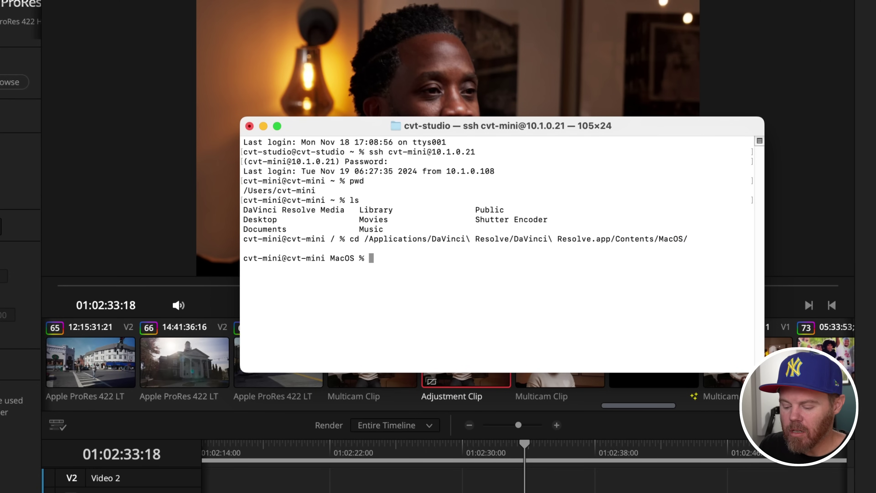
- List the MacOS folder's contents with ls and start Resolve in remote rendering mode with ./Resolve -rr
text(ls)
key(Return)
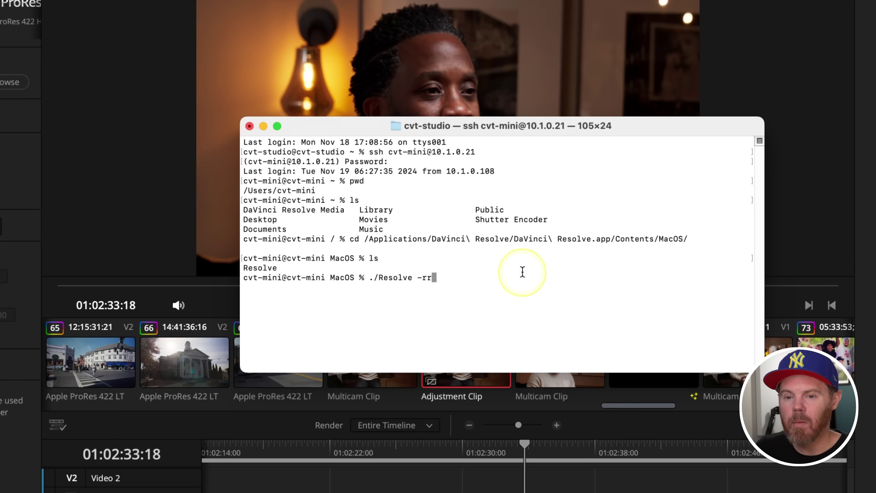
key(Return)
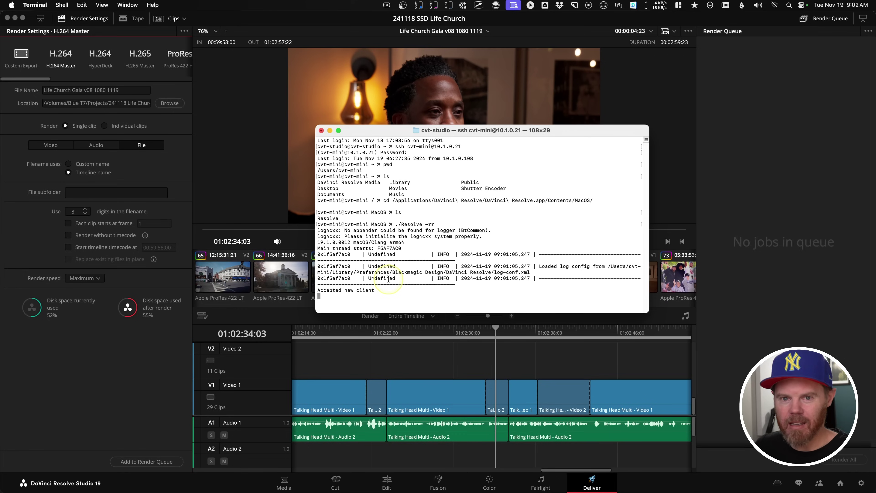
click(80, 401)
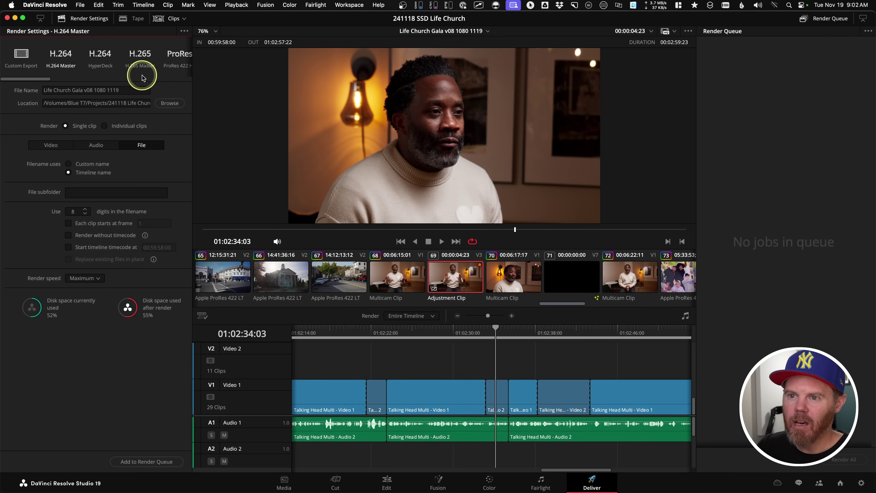
triple_click(134, 90)
key(super+c)
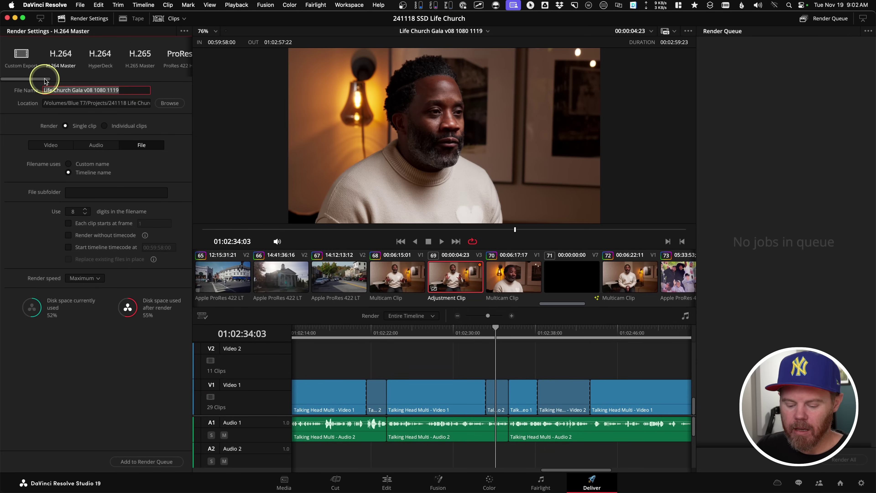
click(69, 164)
double_click(120, 188)
key(super+v)
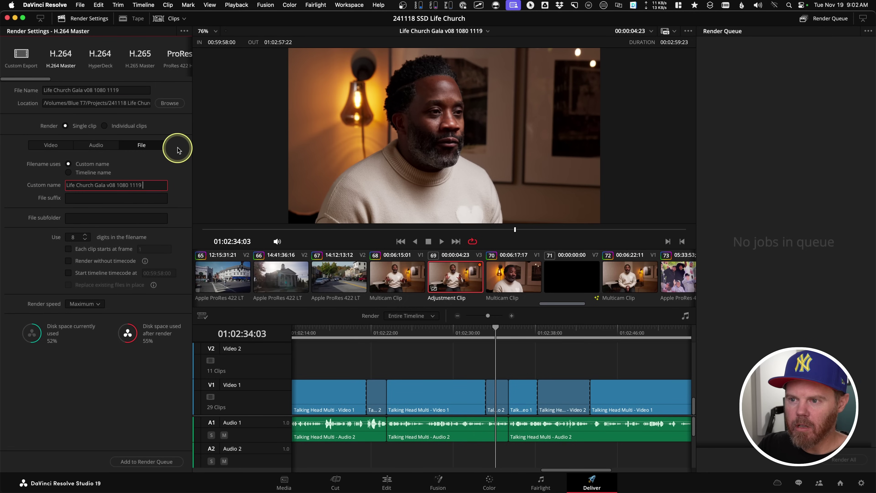
text(CLI)
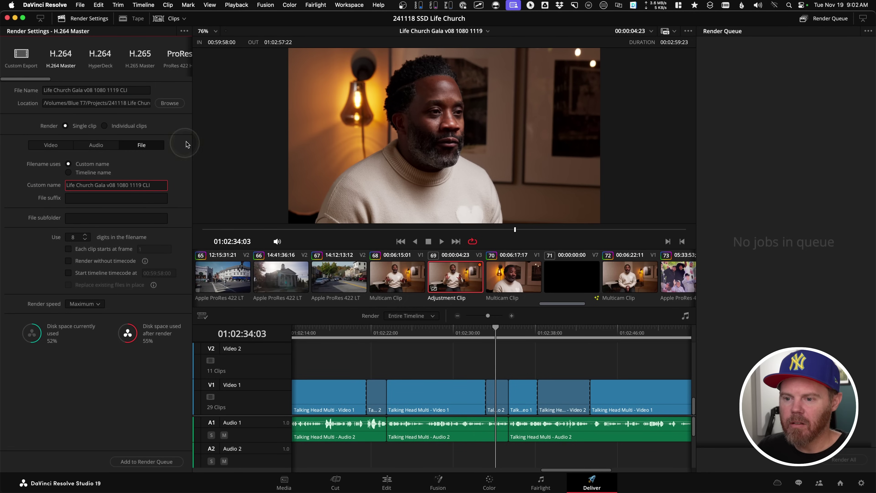
- Add the H.264 job to the render queue, assign it to cvt-mini, and start rendering
click(154, 458)
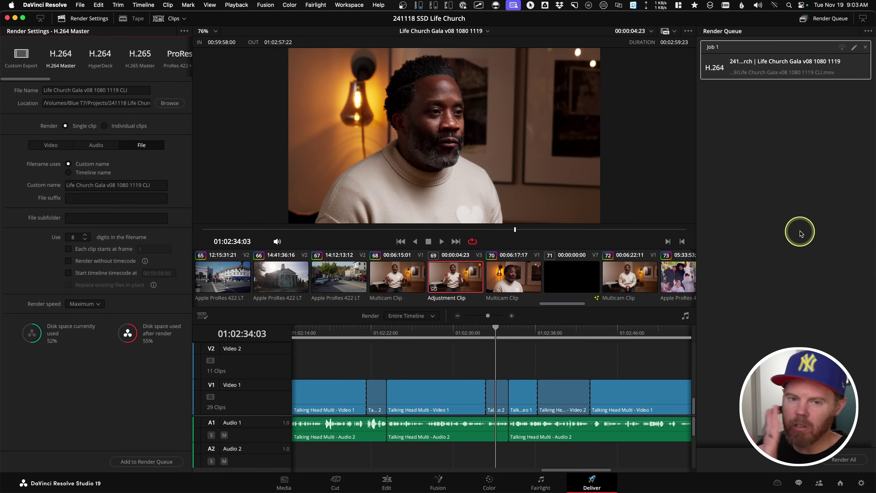
click(842, 48)
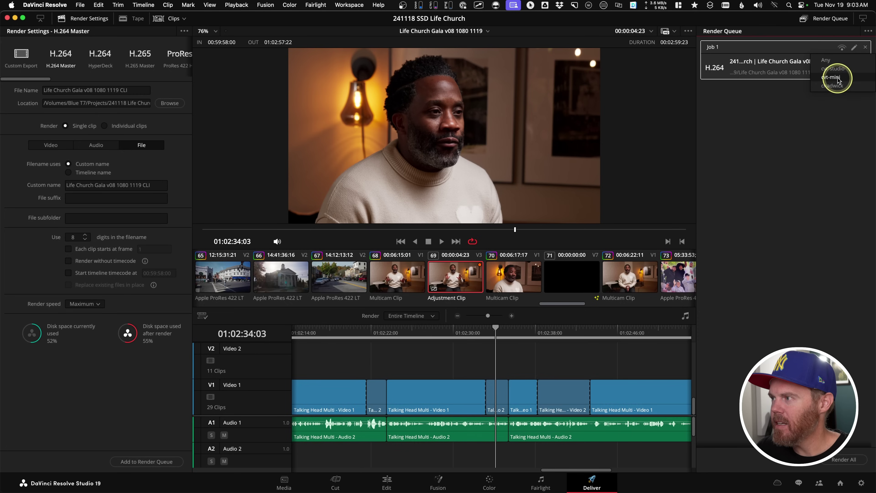
click(844, 460)
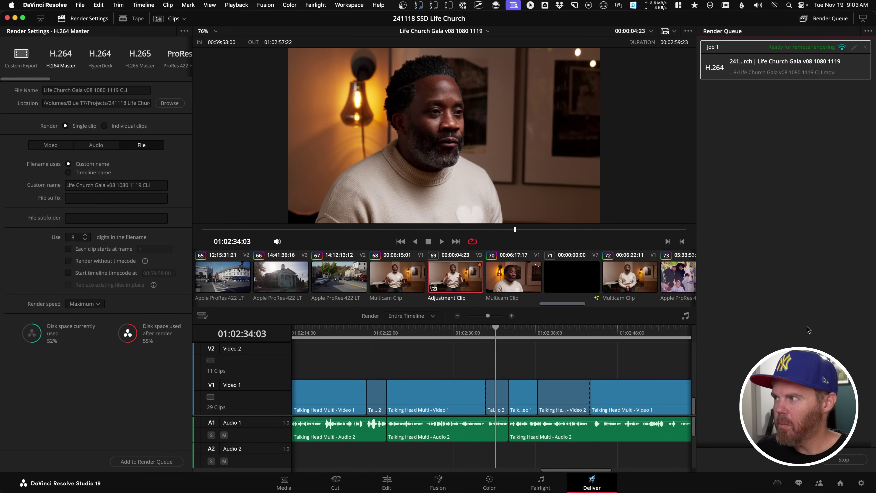
- Switch to Terminal and reposition its window to monitor its output alongside the render queue's job status
key(super+Tab)
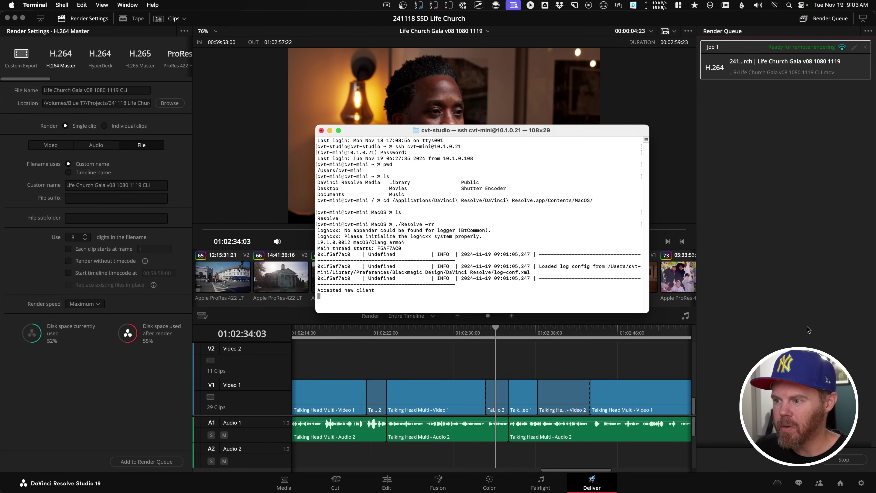
drag(534, 133, 480, 117)
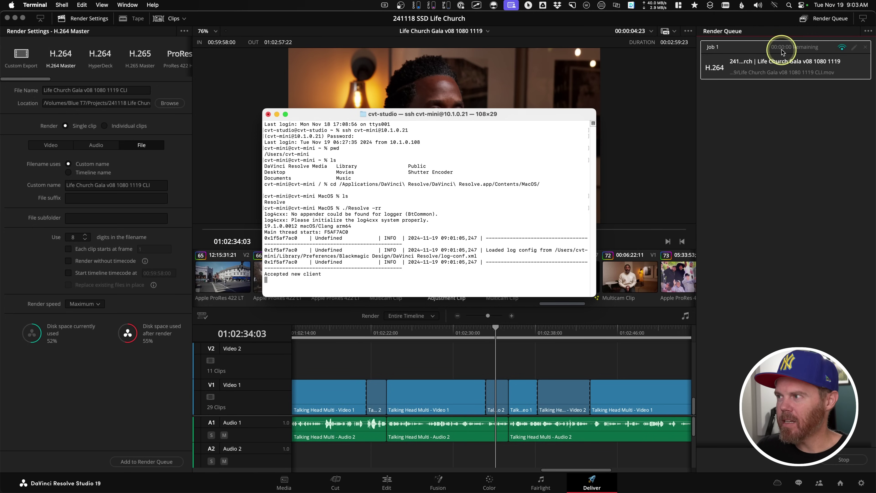
drag(552, 118, 551, 116)
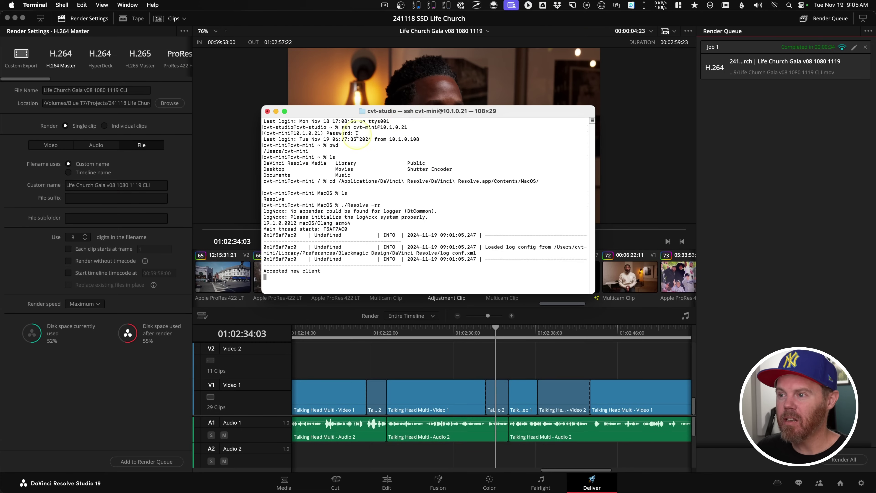
drag(346, 111, 347, 108)
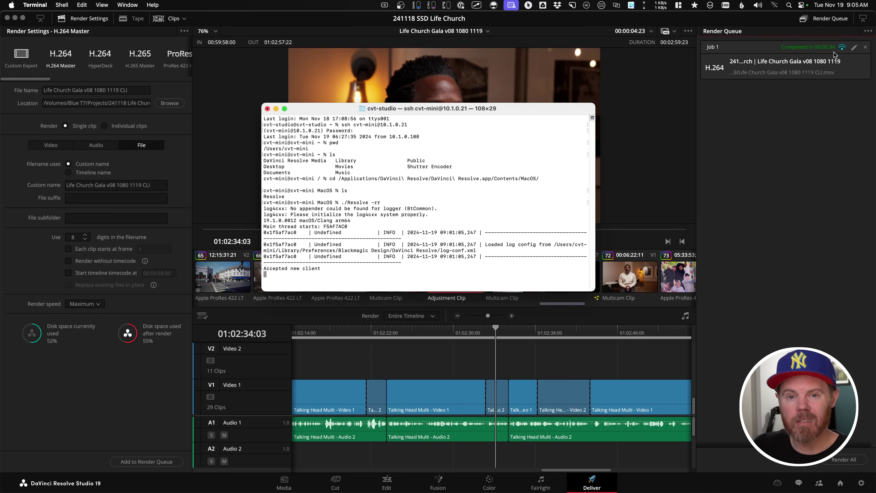
mouse_move(562, 110)
mouse_down()
mouse_move(568, 92)
mouse_move(566, 103)
mouse_up()
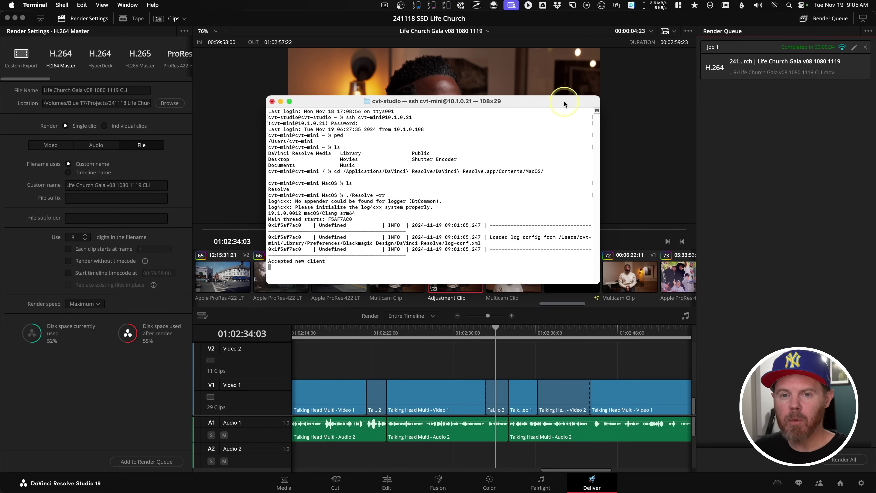
click(466, 205)
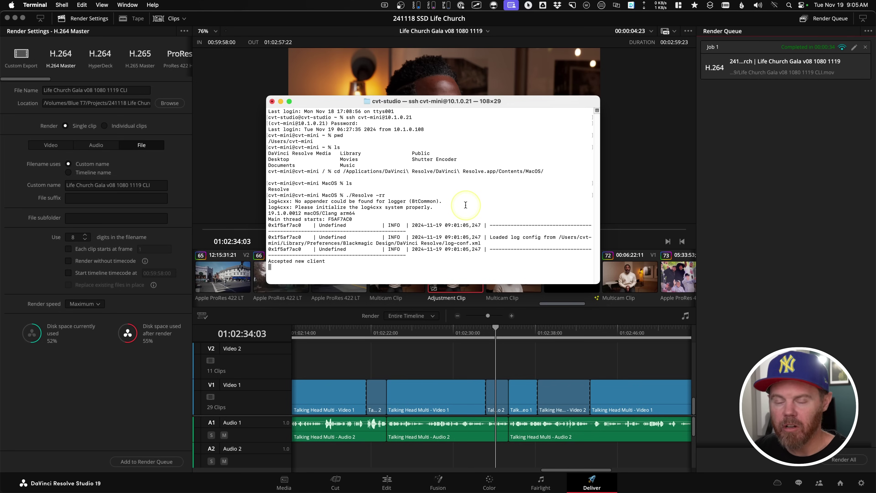
- View the timeline on Resolve's Edit page, check the Terminal session, and return to the Deliver page
click(873, 224)
click(387, 482)
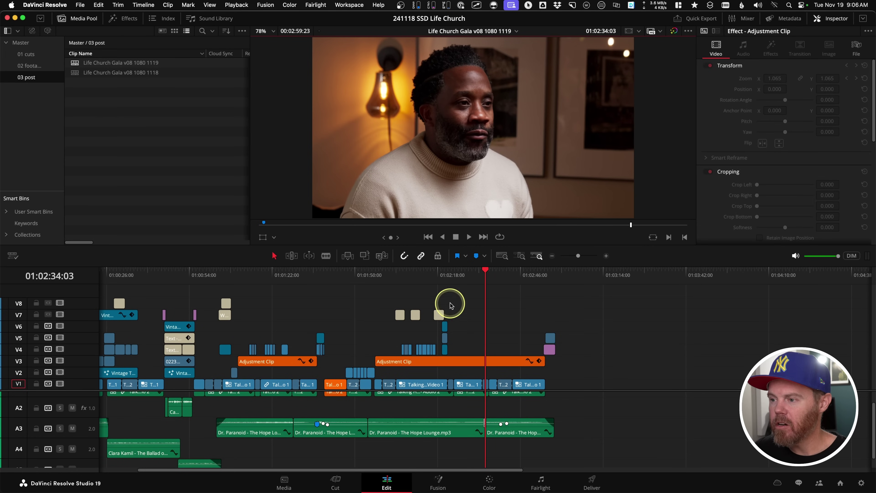
key(super+Tab)
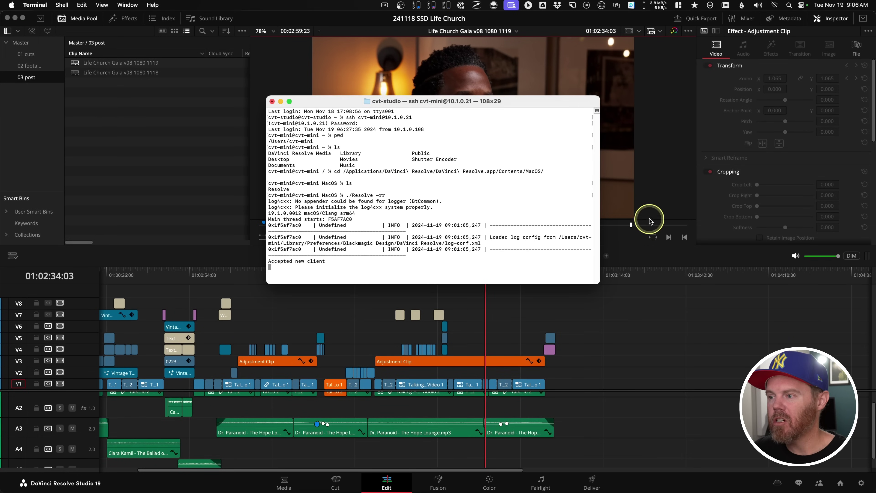
click(590, 480)
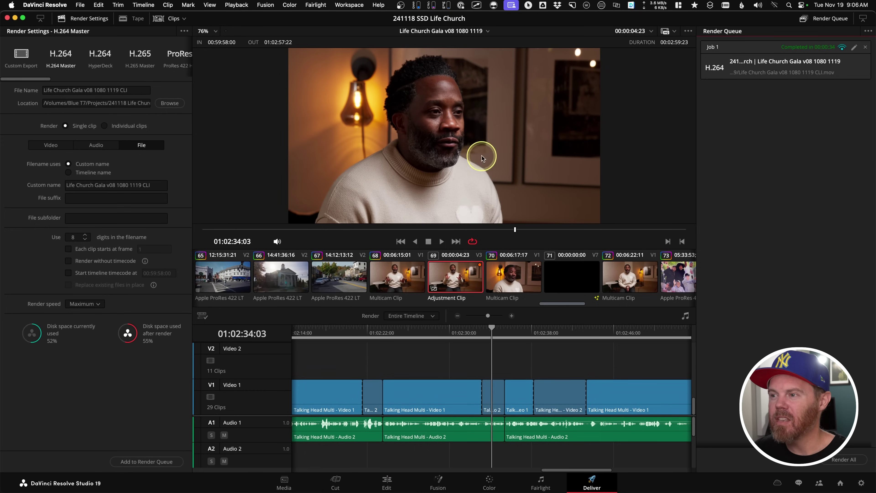
- Switch to Terminal, interrupt the running Resolve process, close the SSH connection with exit, and quit Terminal after ending the local shell
key(super+Tab)
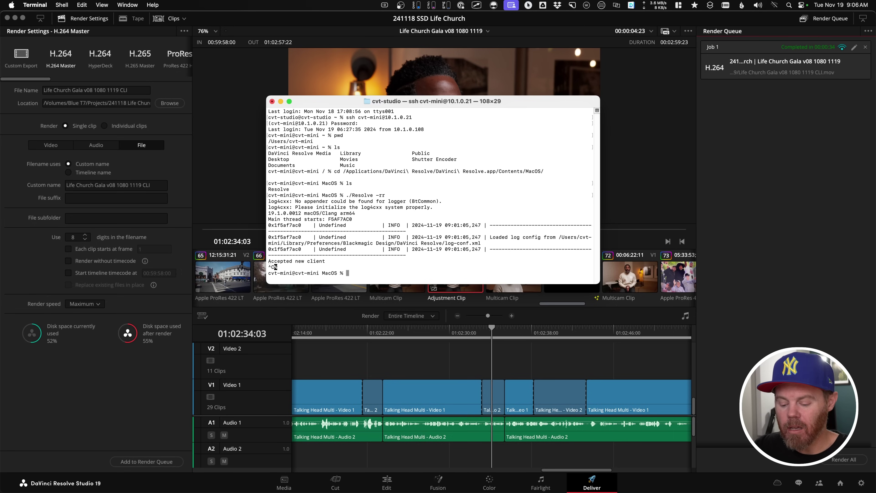
text(it)
key(Return)
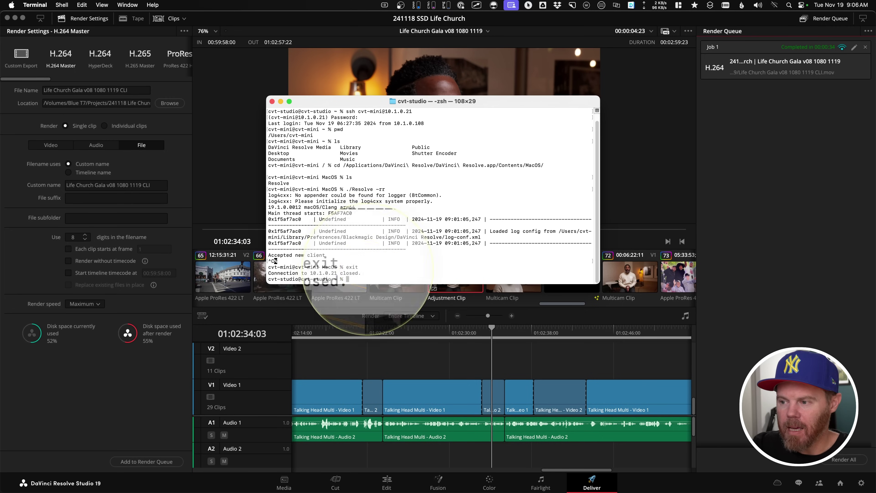
key(ctrl+d)
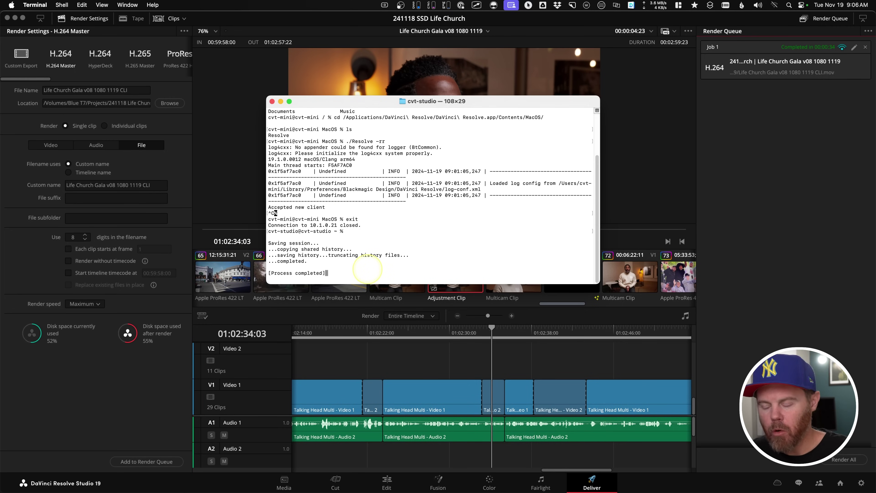
key(super+q)
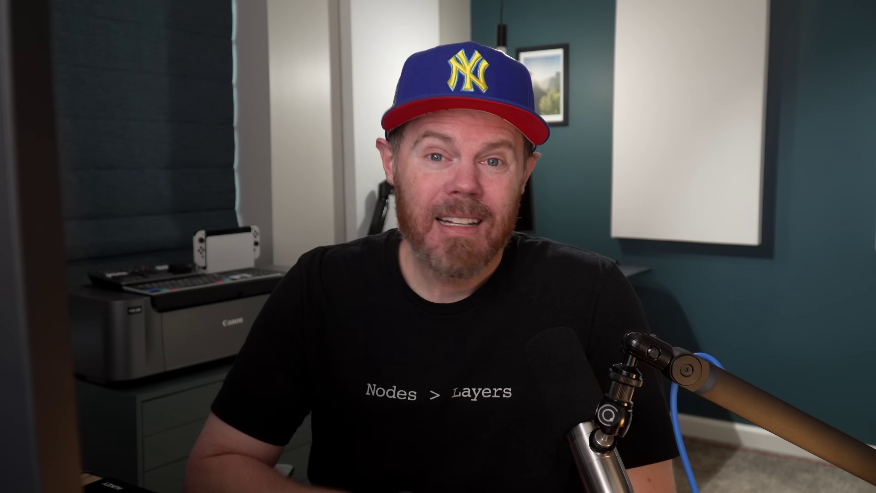